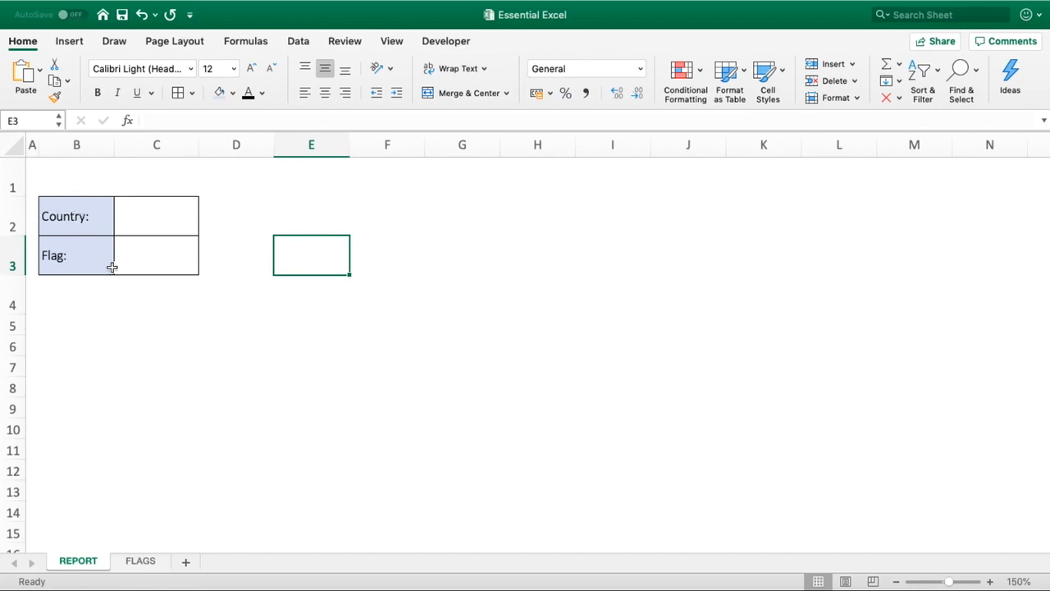
Examine the Country and Flag cells on the REPORT sheet and the flag pictures with country names on the FLAGS sheet.
left_click(89, 224)
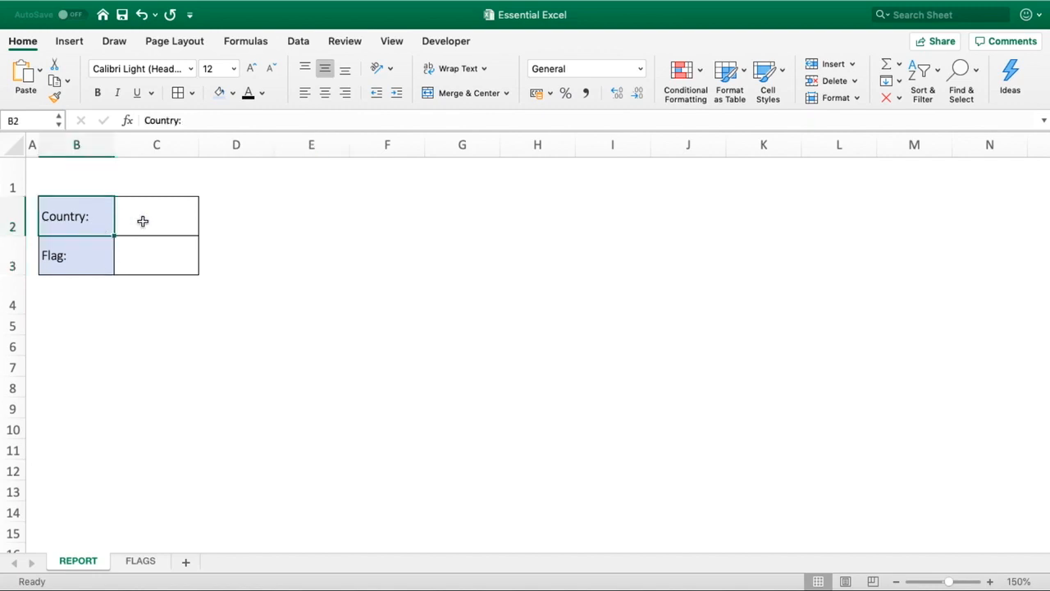
left_click(145, 220)
left_click(129, 266)
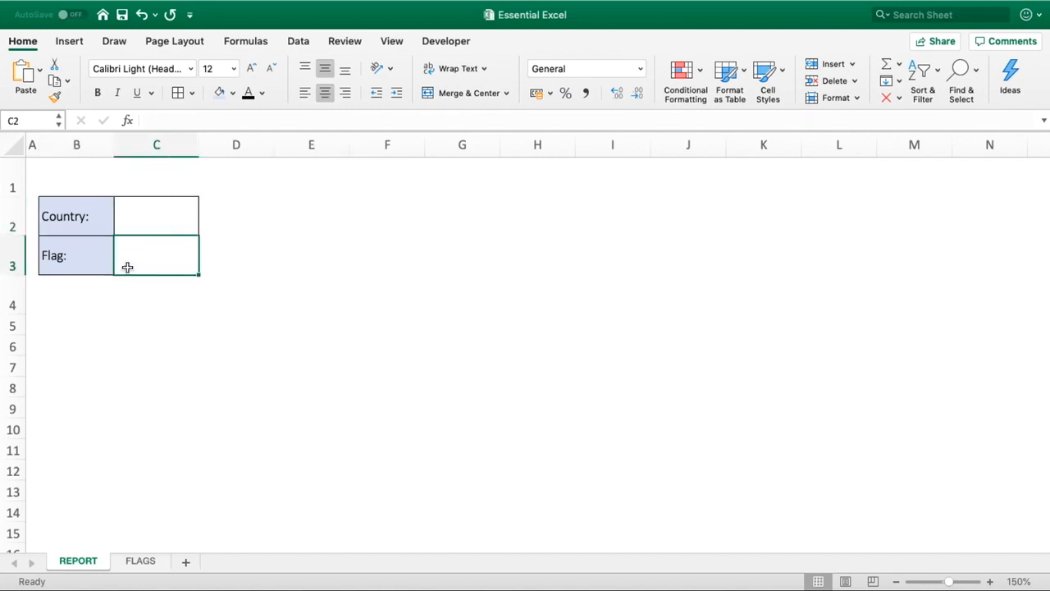
left_click(171, 216)
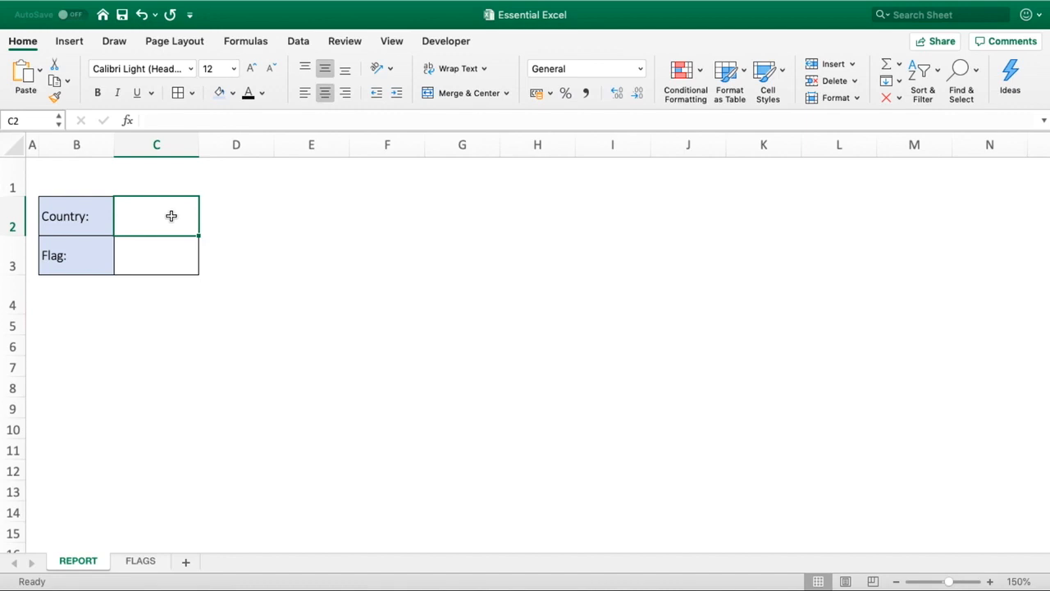
left_click(156, 256)
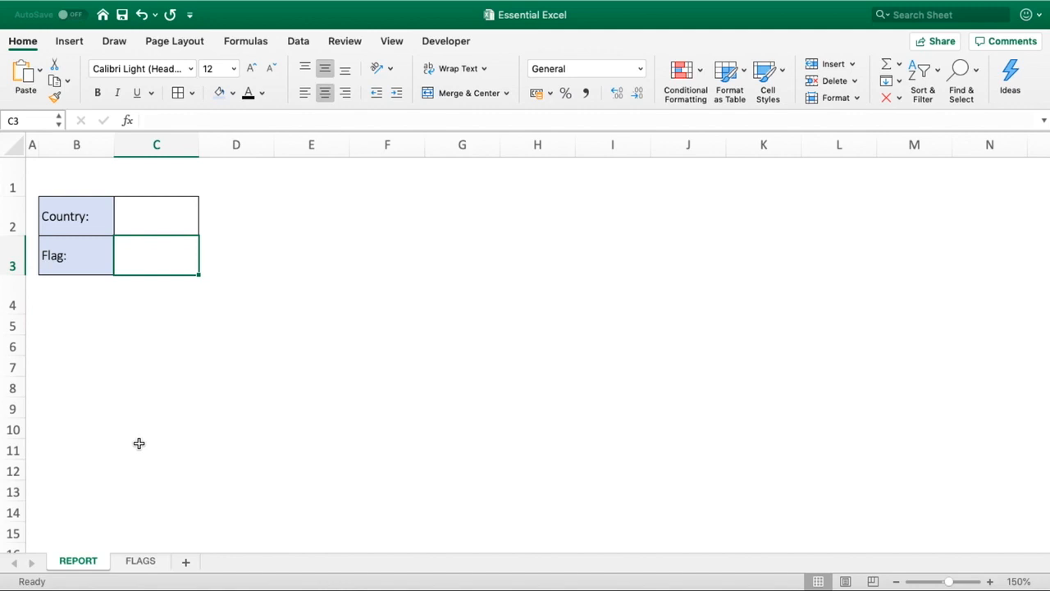
left_click(140, 561)
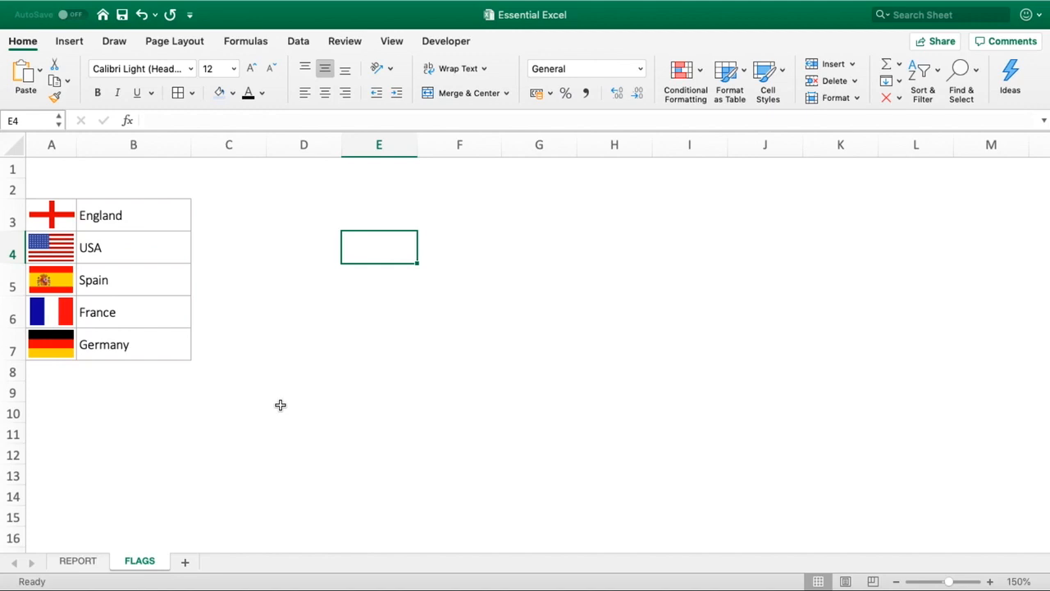
left_click(60, 216)
left_click(314, 391)
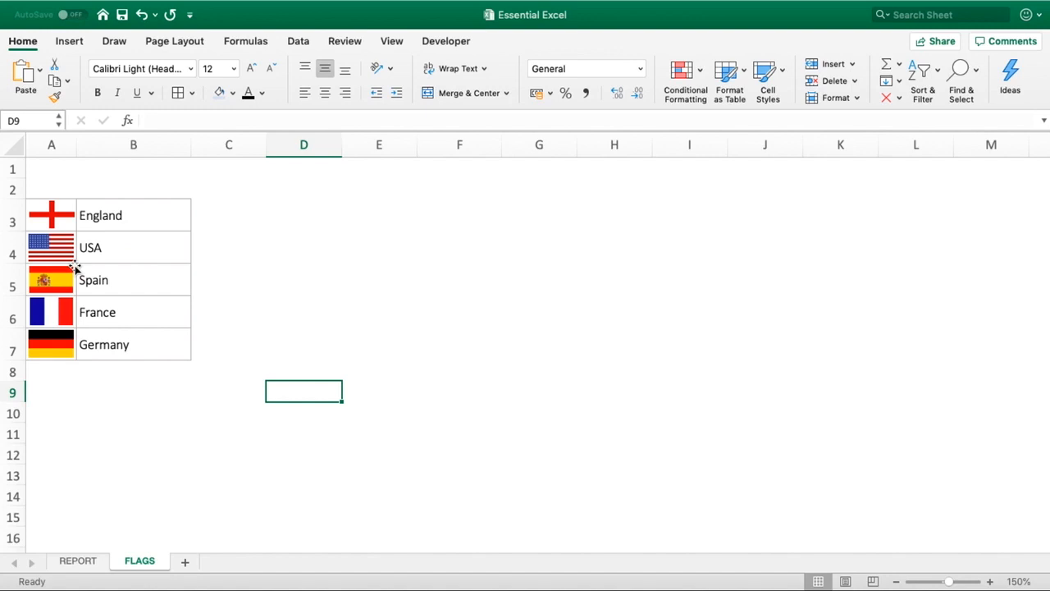
left_click(148, 223)
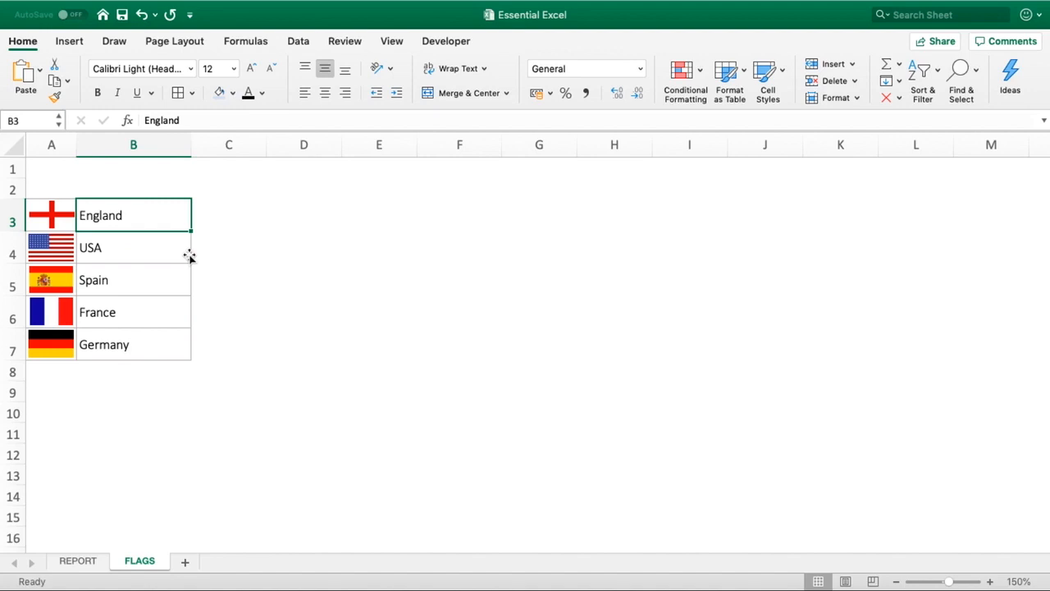
Add a list data validation to cell C2 on the REPORT sheet with the source =FLAGS!$B$3:$B$7.
left_click(82, 561)
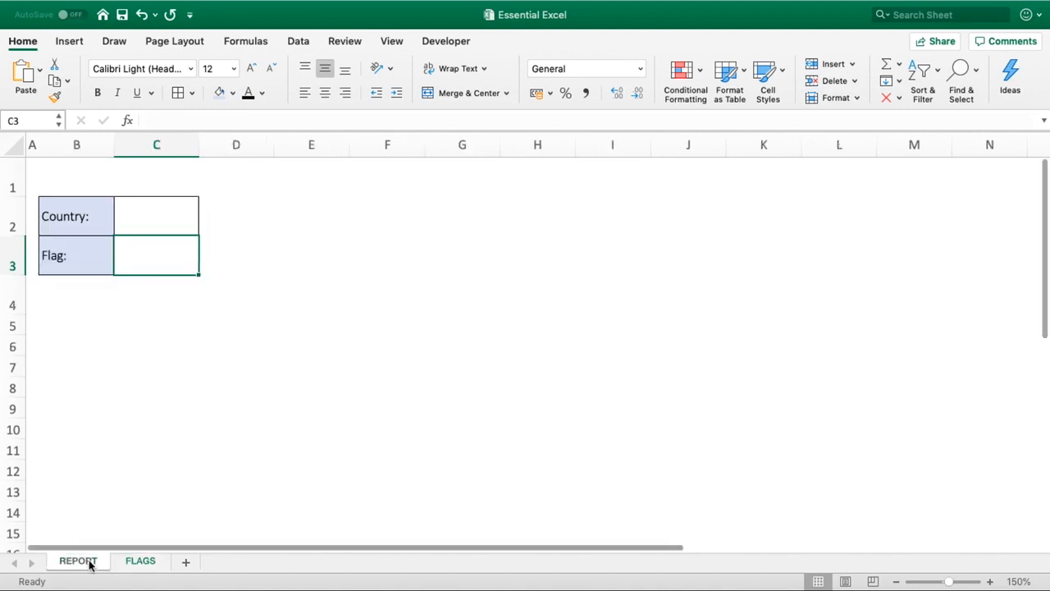
left_click(174, 221)
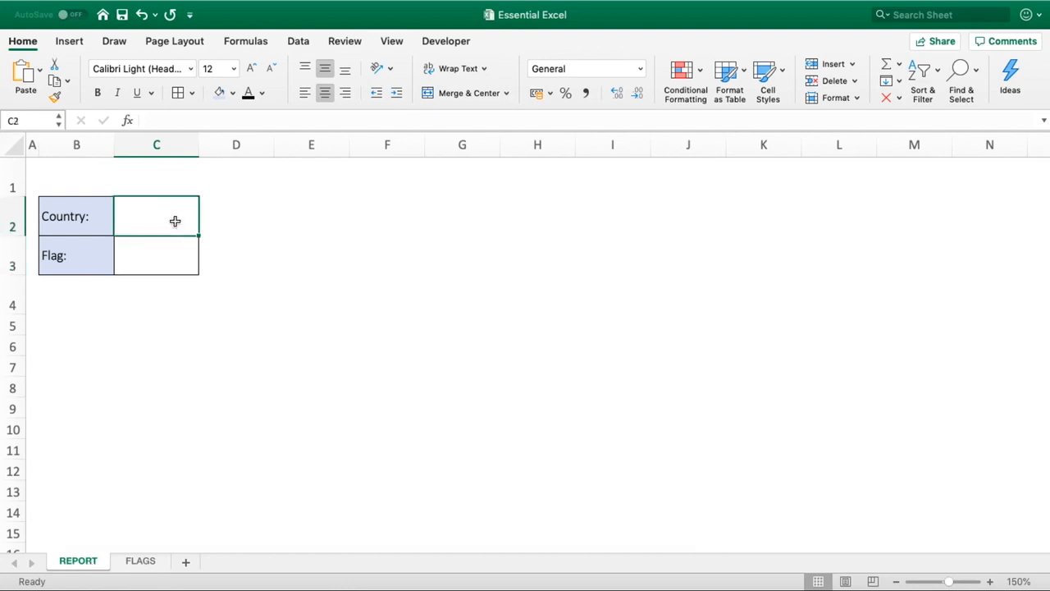
left_click(305, 41)
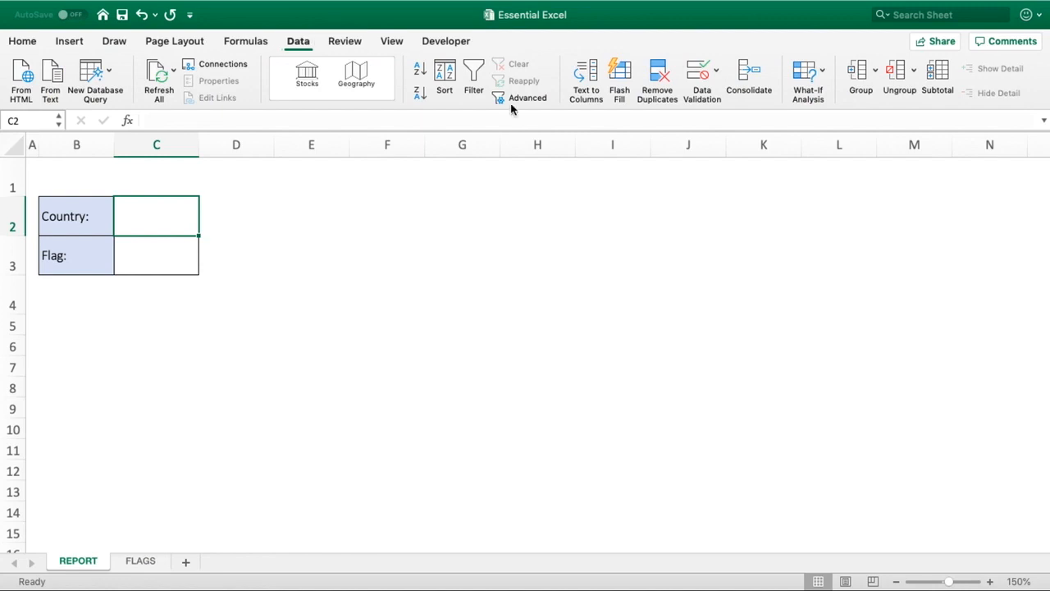
left_click(696, 82)
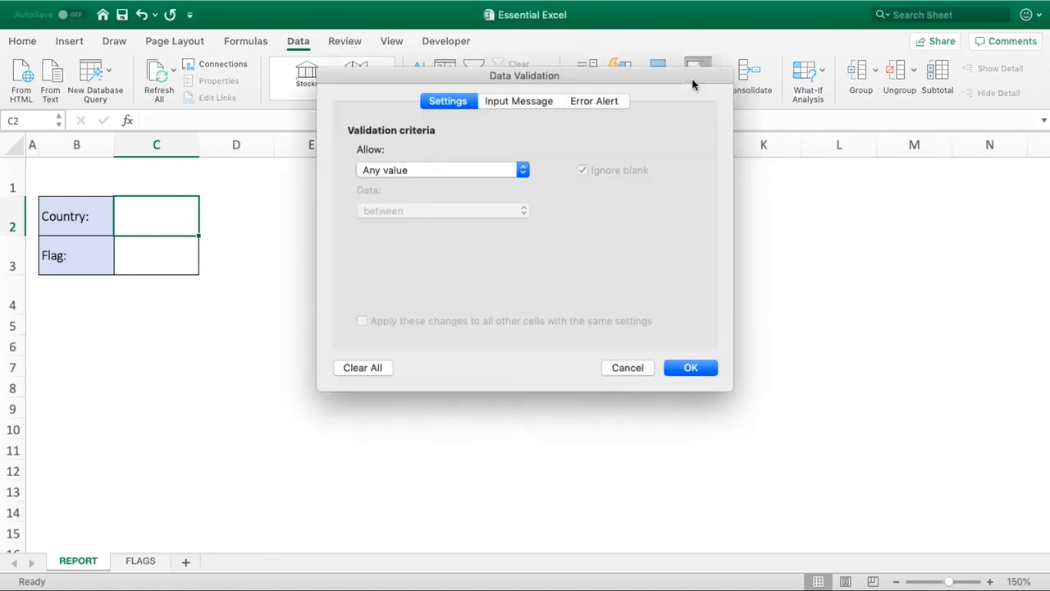
left_click(497, 172)
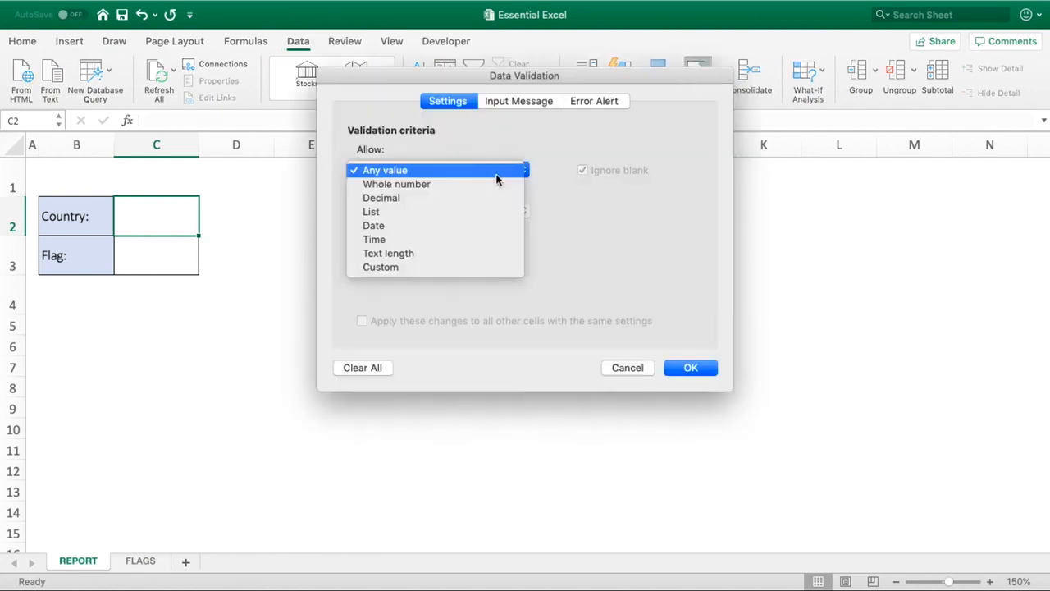
left_click(450, 212)
left_click(687, 254)
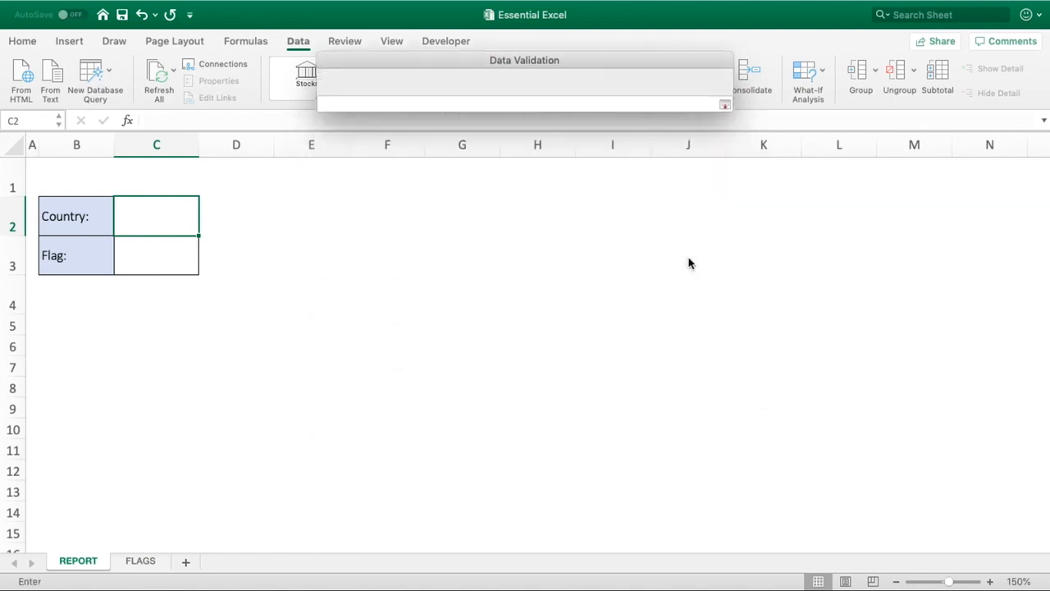
left_click(145, 563)
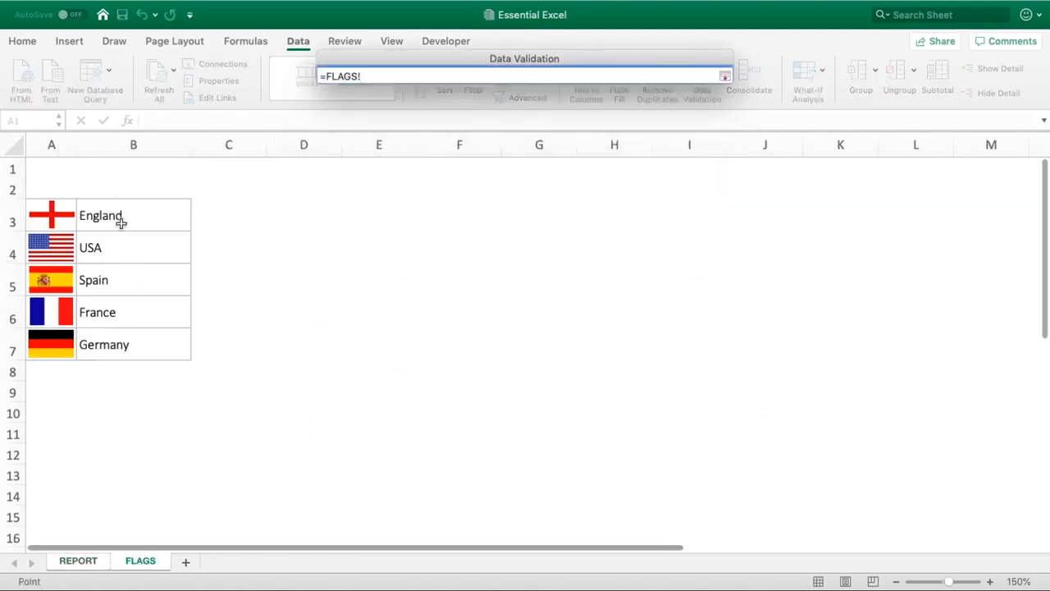
left_click_drag(120, 202, 120, 345)
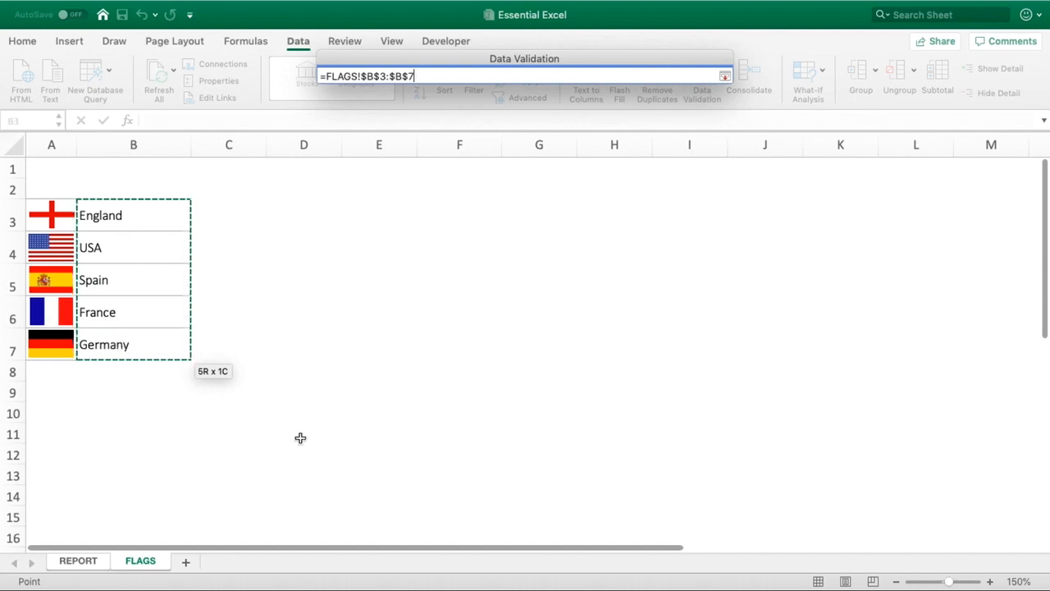
left_click(724, 76)
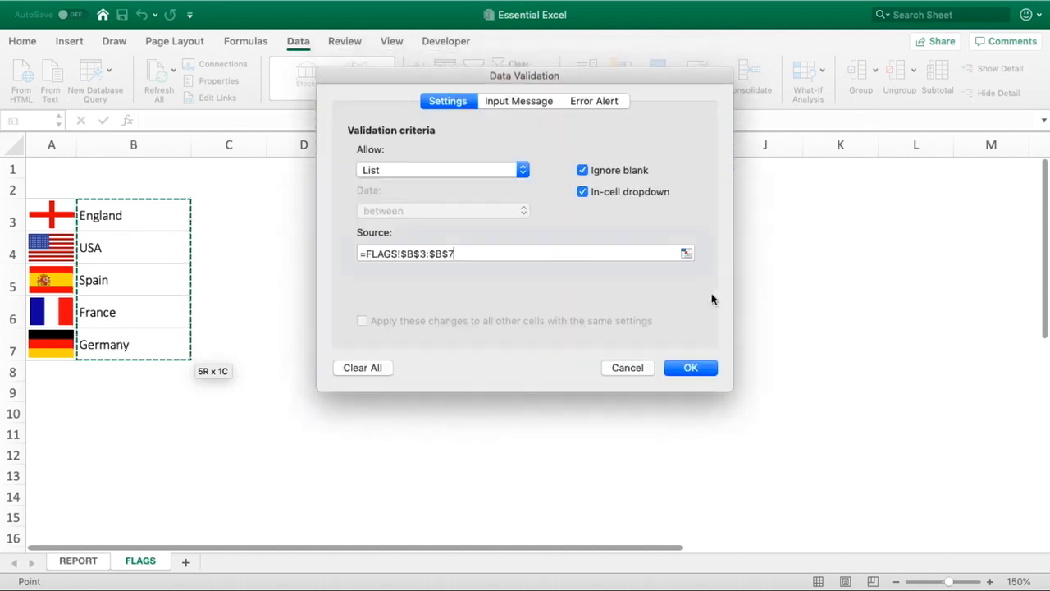
left_click(685, 369)
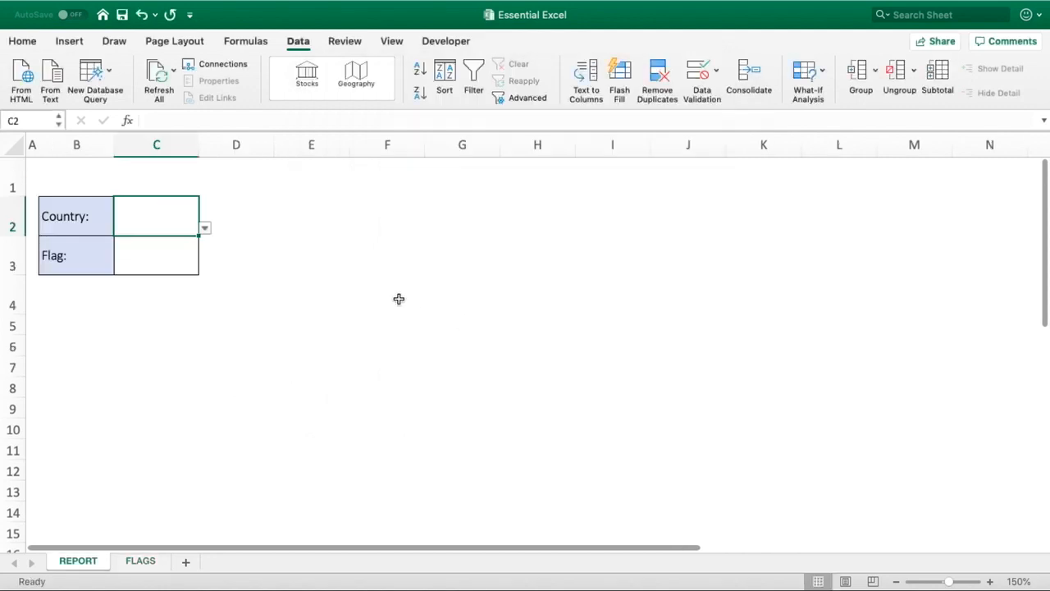
Test the country dropdown in C2 by choosing England, followed by Germany.
left_click(204, 228)
left_click(161, 249)
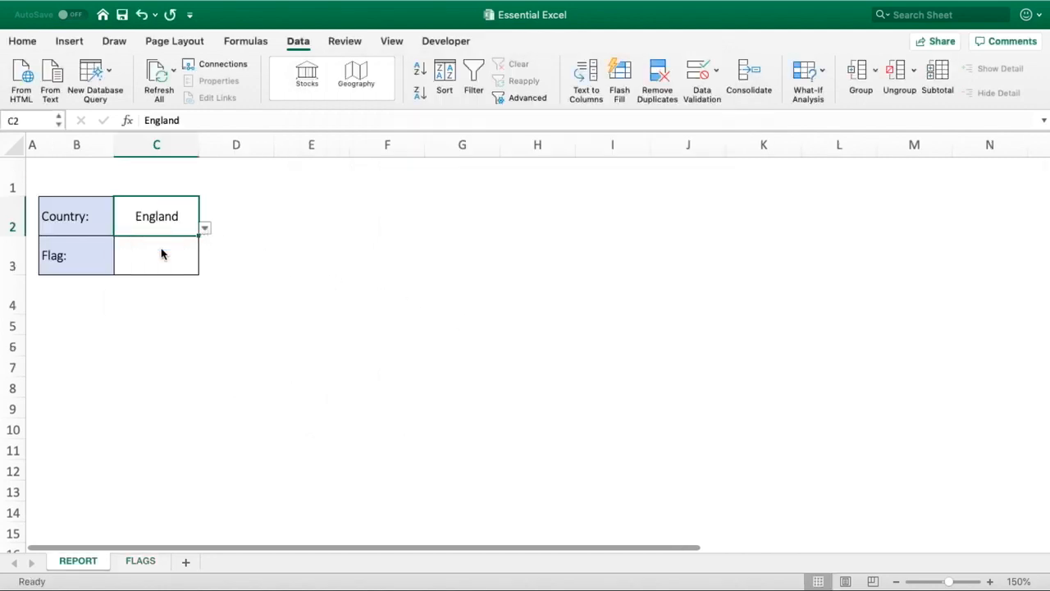
left_click(205, 228)
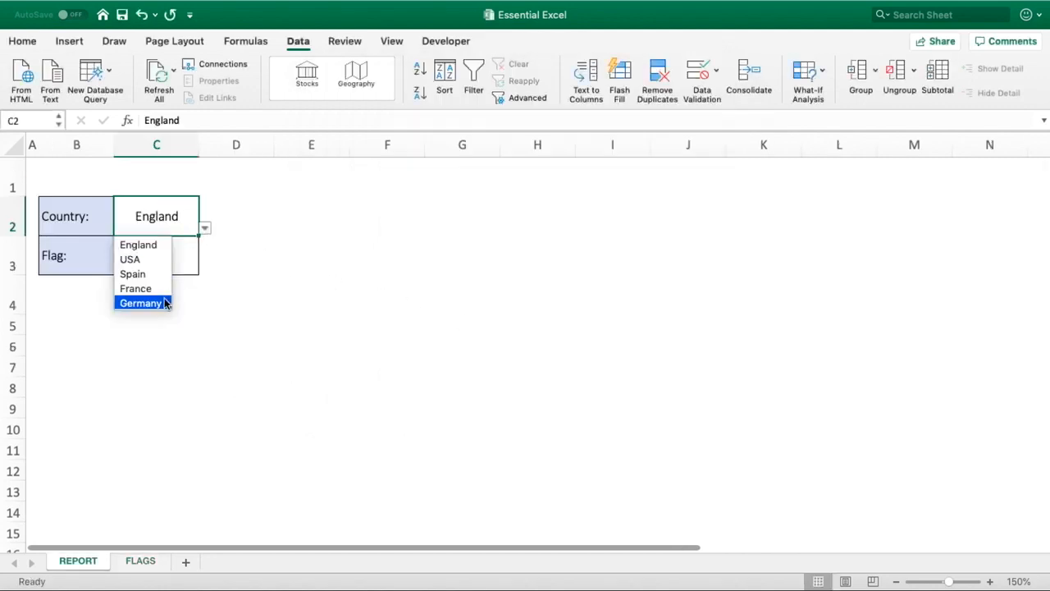
left_click(164, 303)
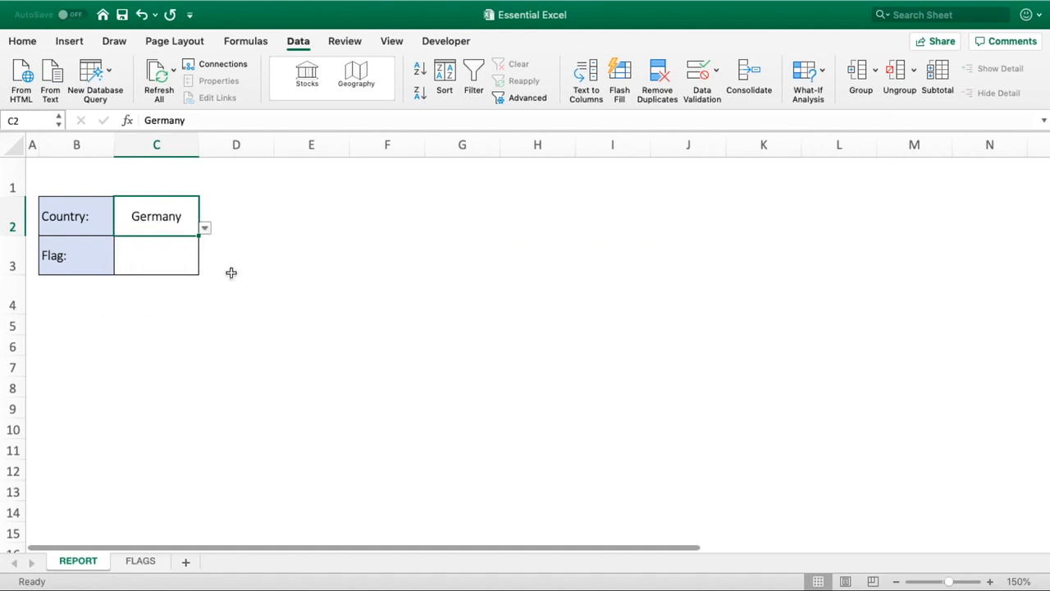
left_click(232, 273)
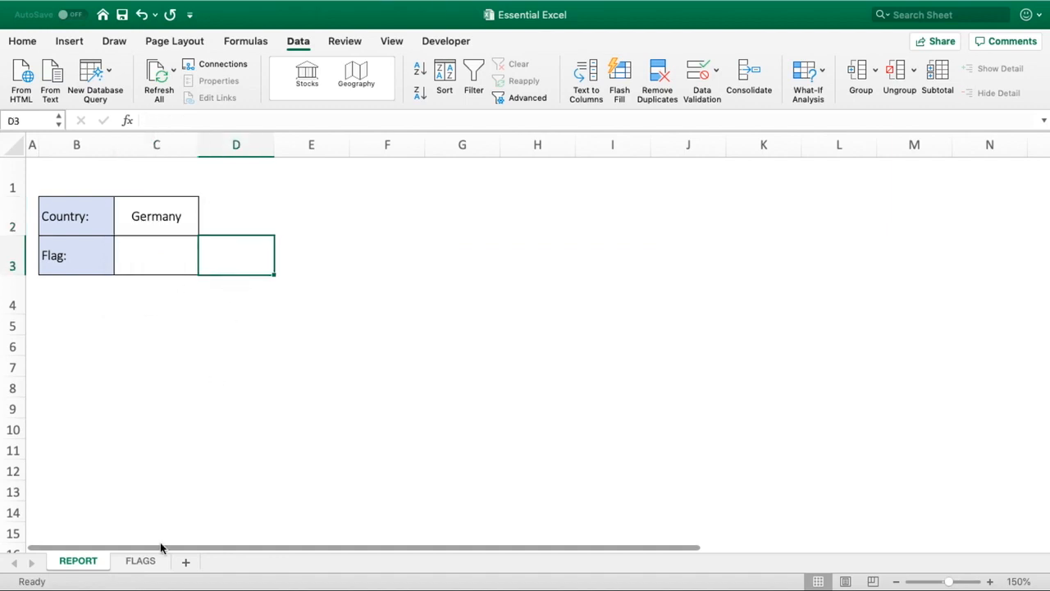
Copy the England flag picture from the FLAGS sheet into cell C3 of the REPORT sheet and center it in the cell.
left_click(141, 562)
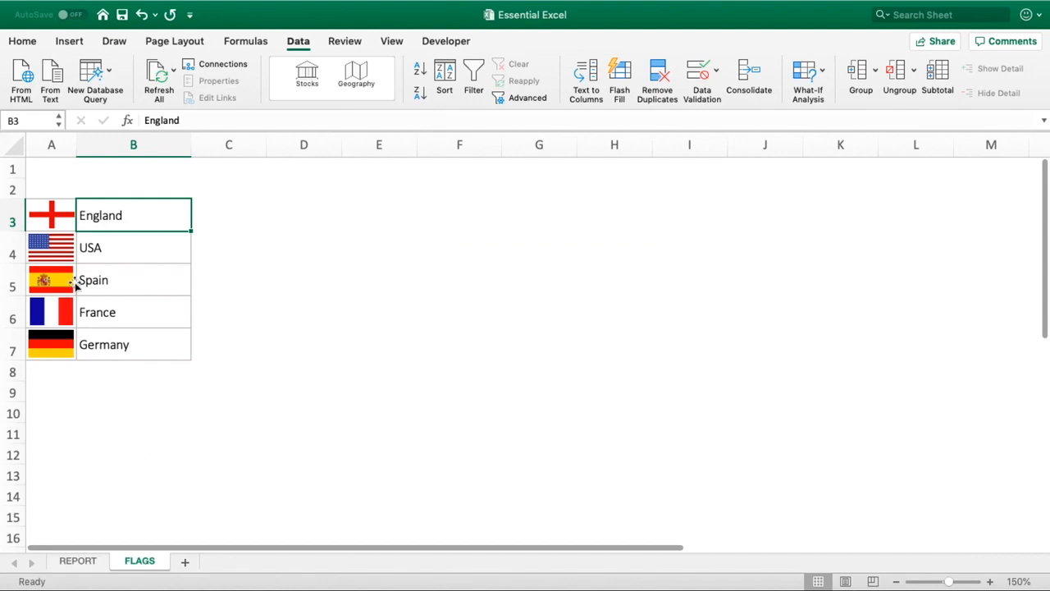
left_click(56, 209)
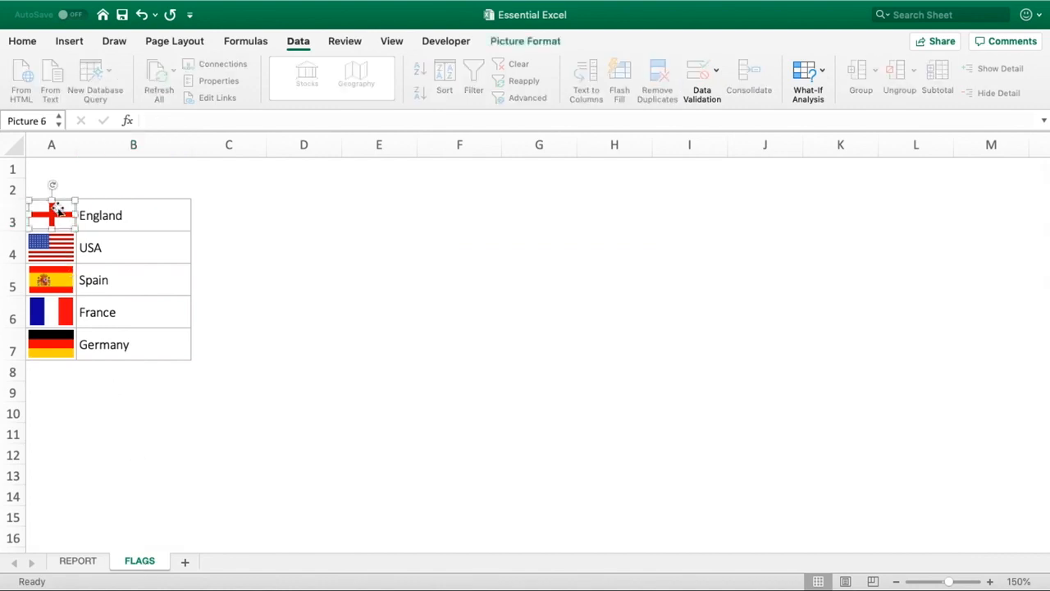
right_click(56, 207)
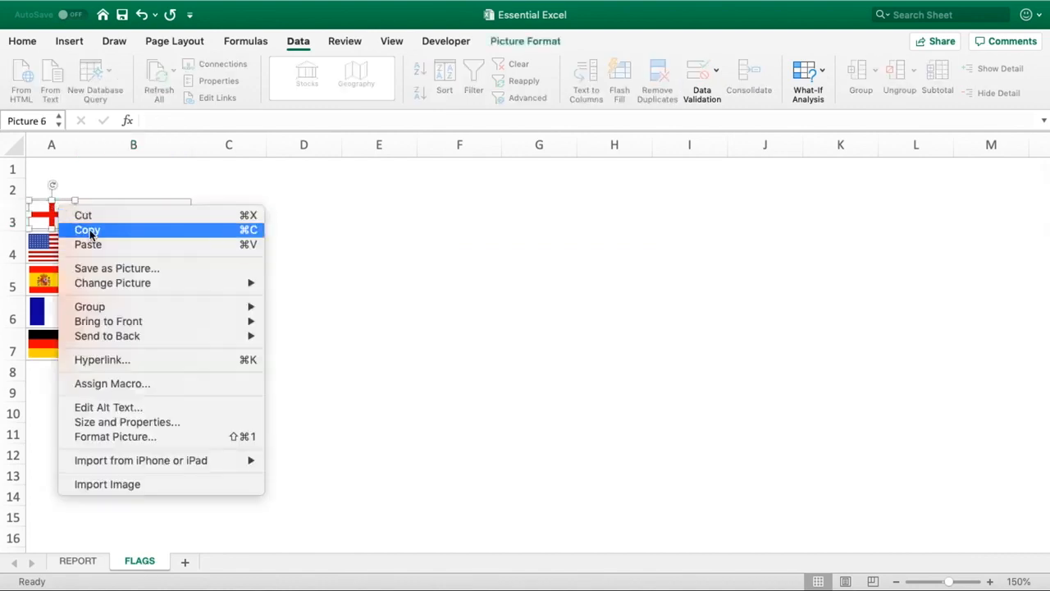
left_click(84, 230)
left_click(77, 561)
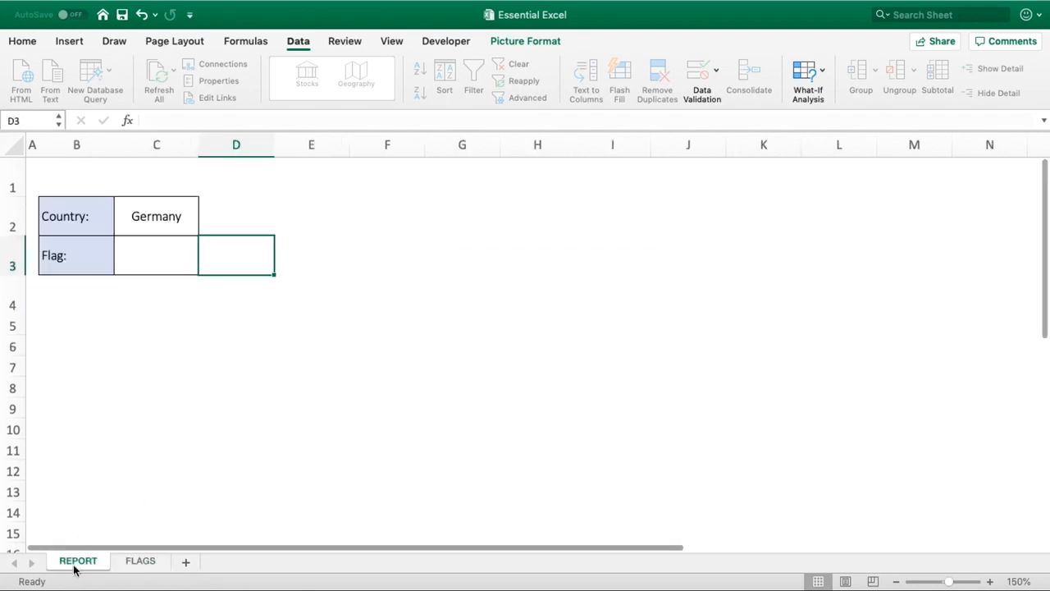
right_click(156, 257)
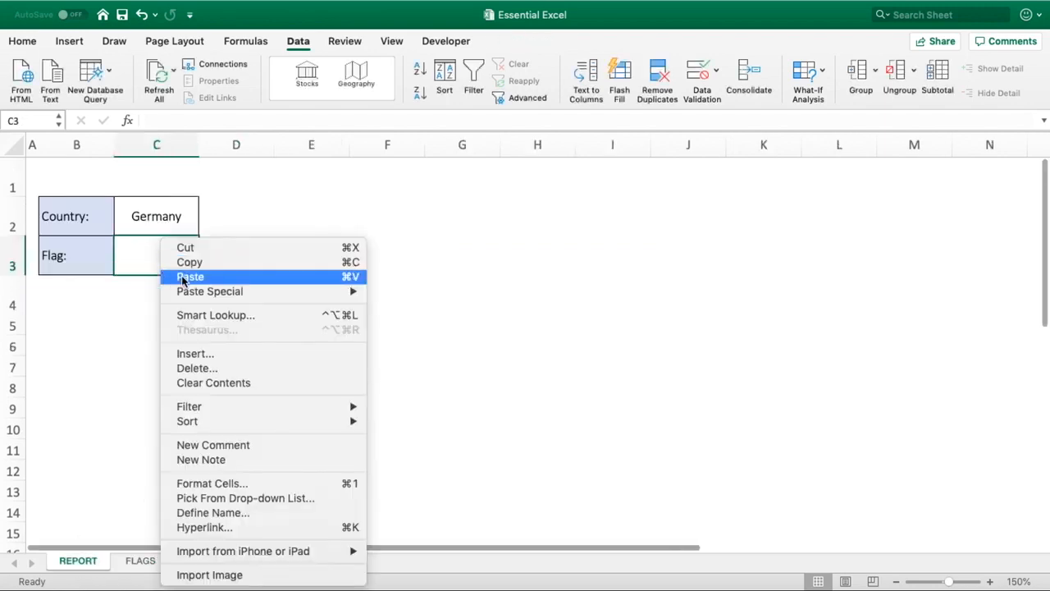
left_click(177, 275)
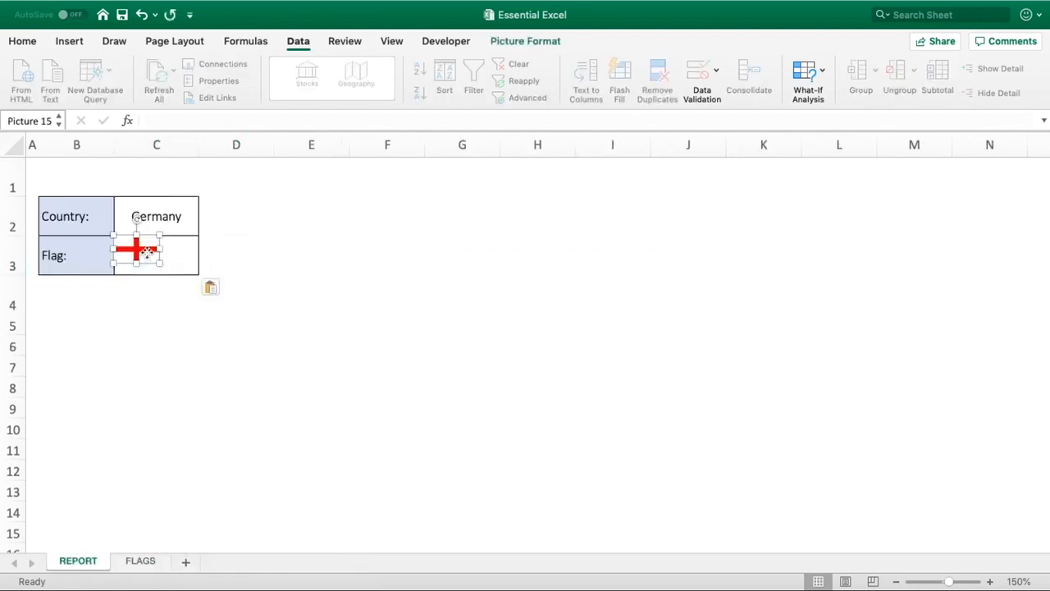
left_click_drag(141, 250, 162, 257)
left_click(269, 342)
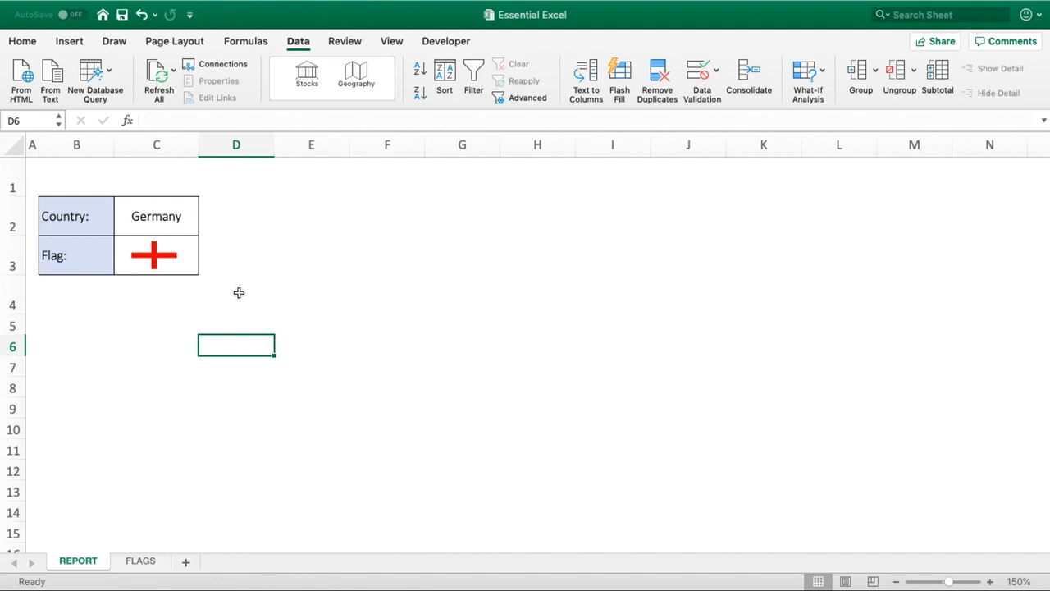
Switch the country in C2 to England and finally to USA to check whether the pasted flag responds.
left_click(165, 215)
left_click(203, 228)
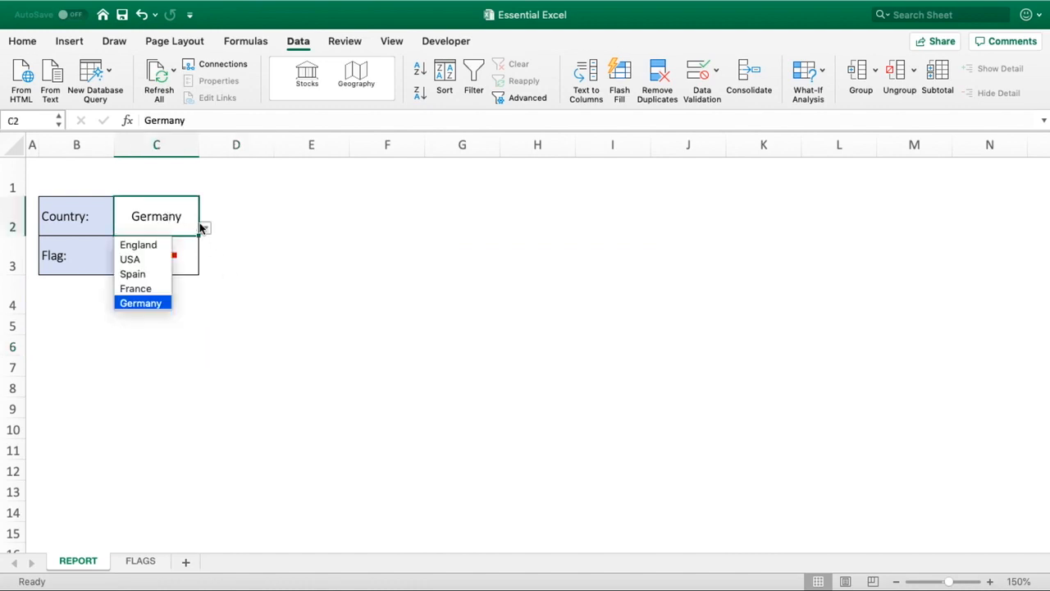
left_click(164, 245)
left_click(204, 230)
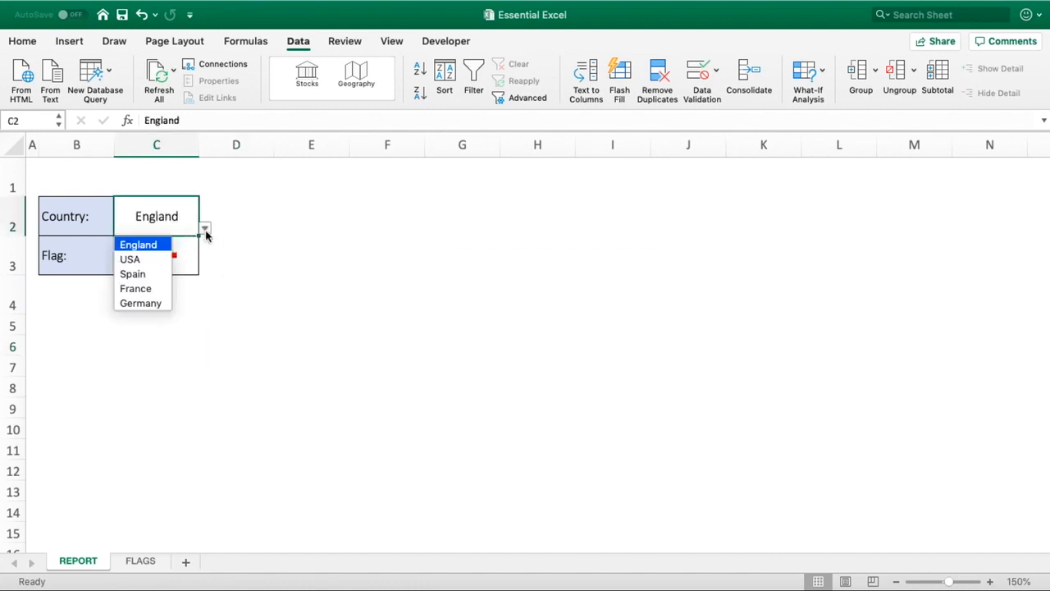
left_click(164, 260)
left_click(246, 262)
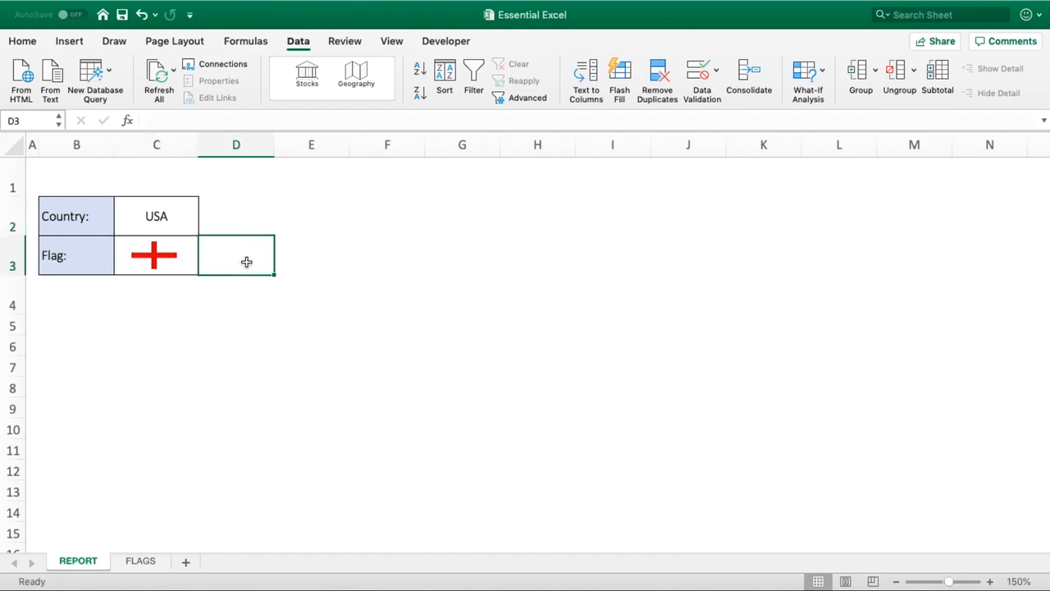
left_click(168, 253)
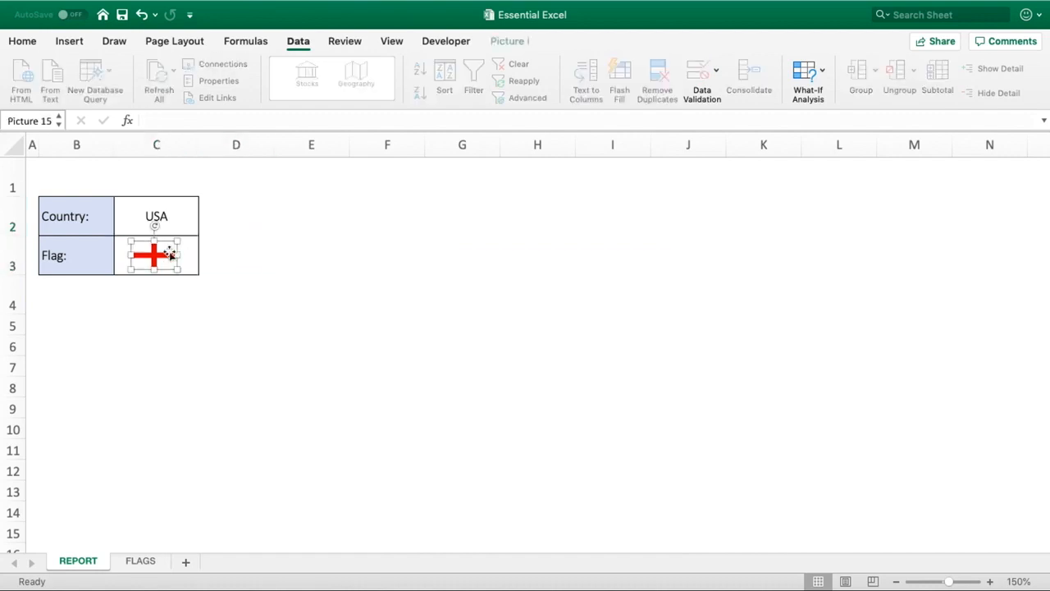
left_click(160, 123)
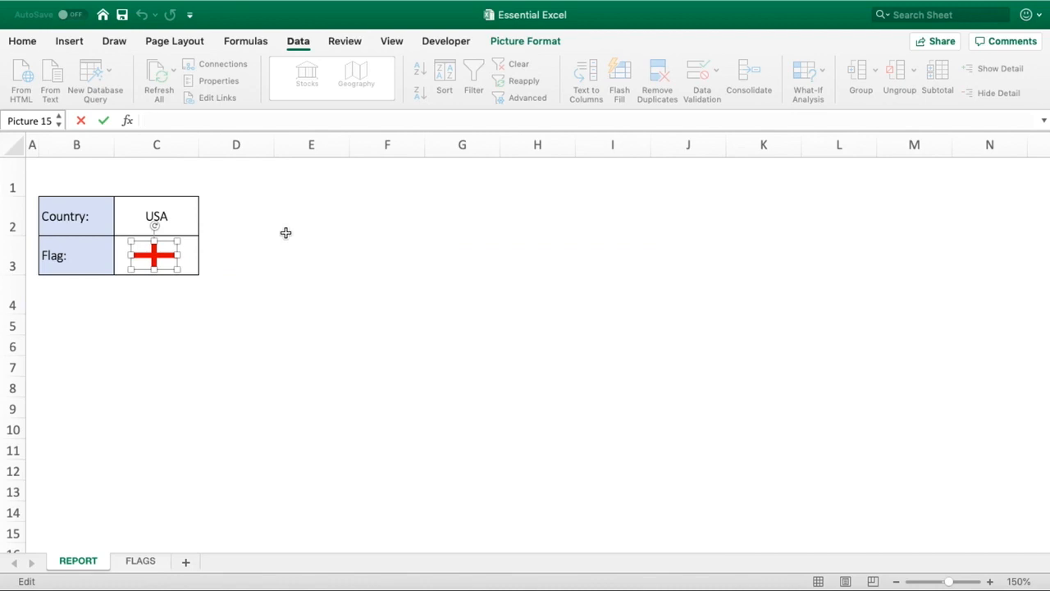
type("=")
left_click(286, 233)
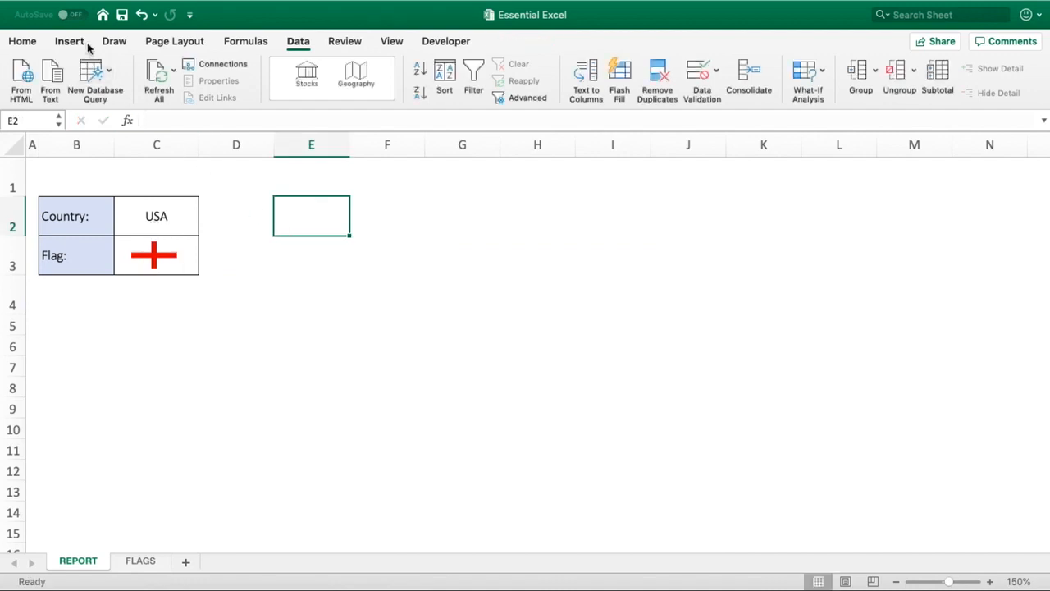
left_click(35, 43)
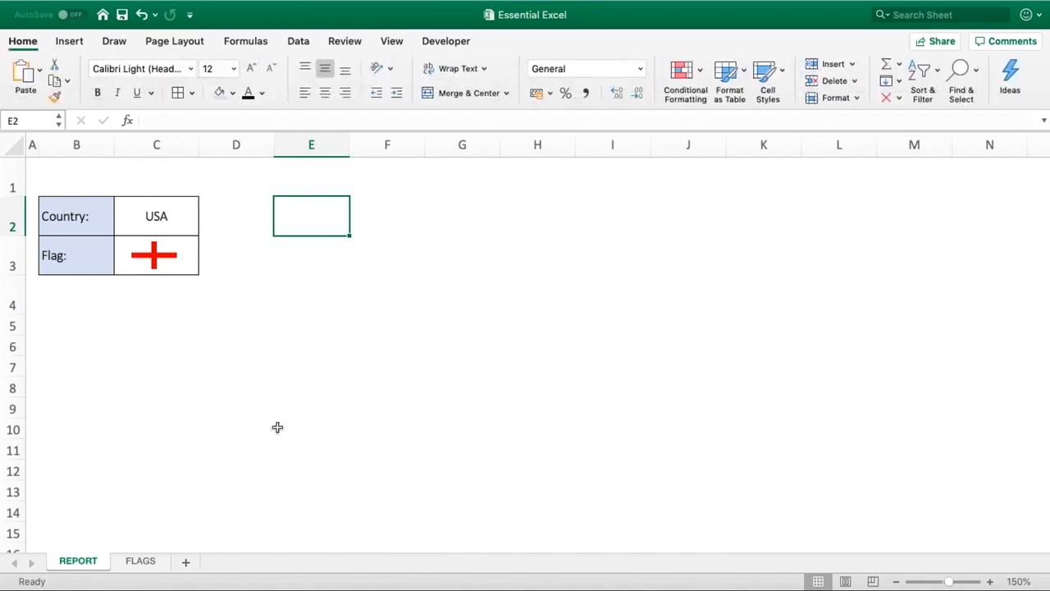
Create names for the flag cells from range A3:B7 on the FLAGS sheet, using only the right column as labels.
left_click(153, 561)
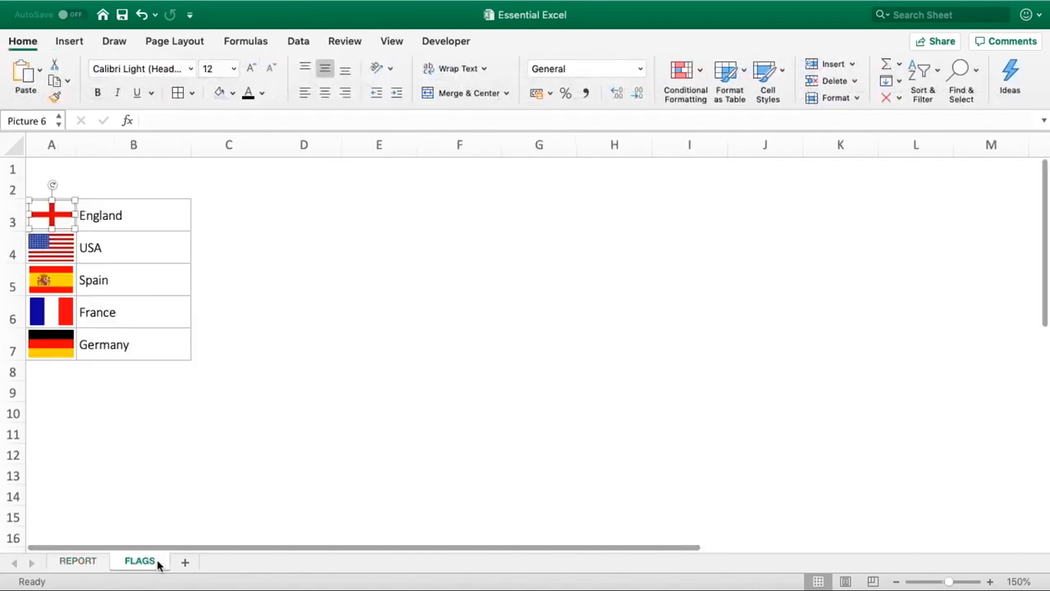
left_click(242, 389)
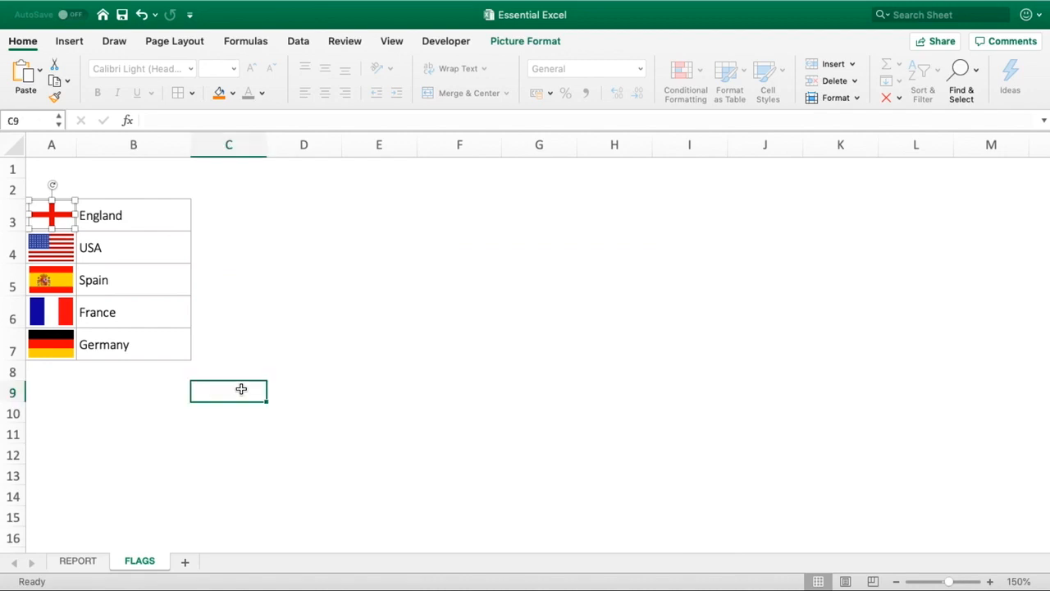
left_click_drag(169, 351, 42, 219)
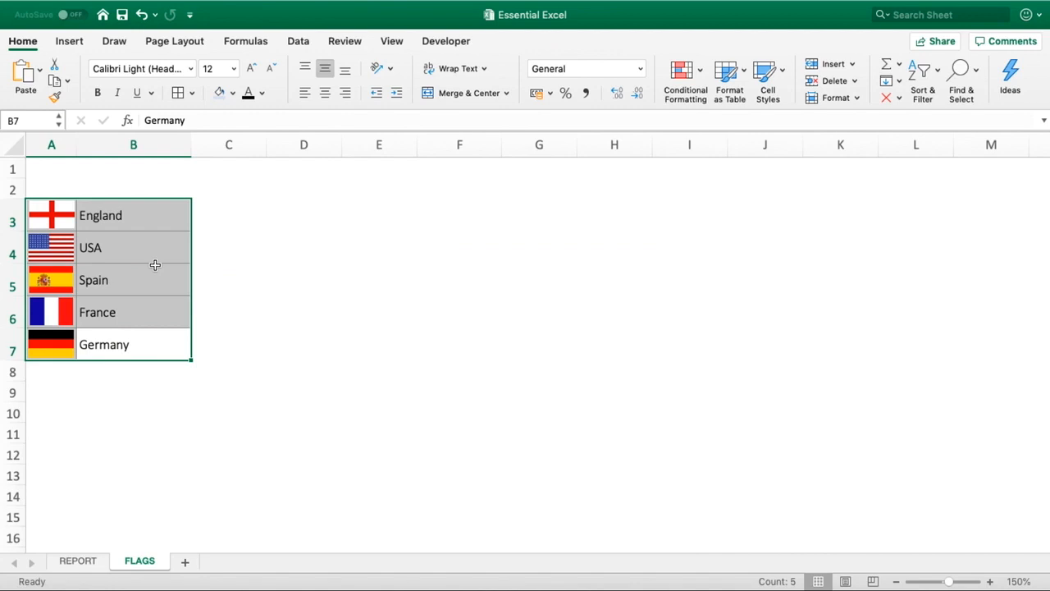
left_click(261, 43)
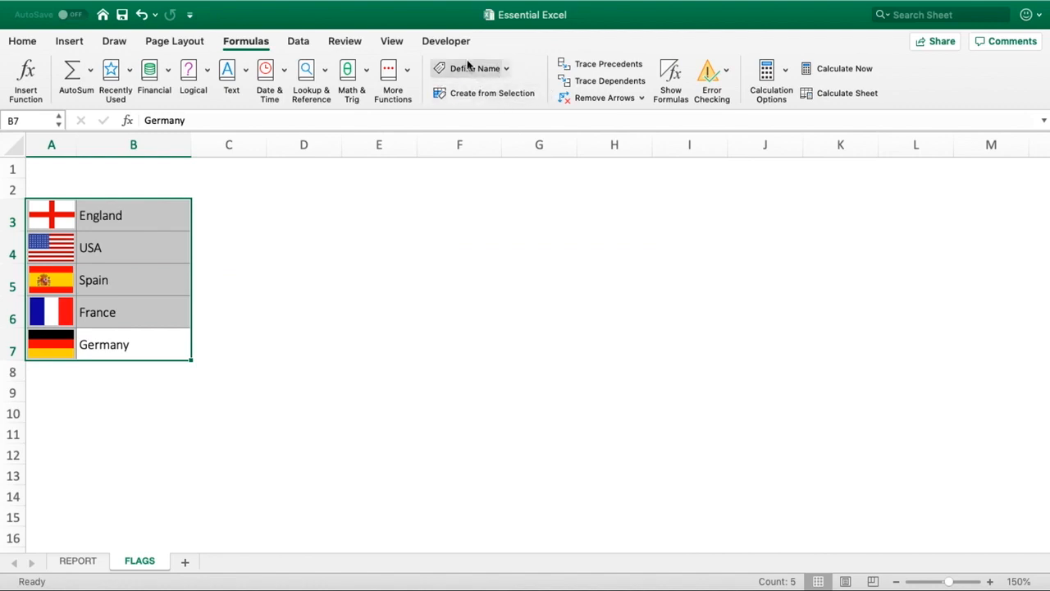
left_click(504, 100)
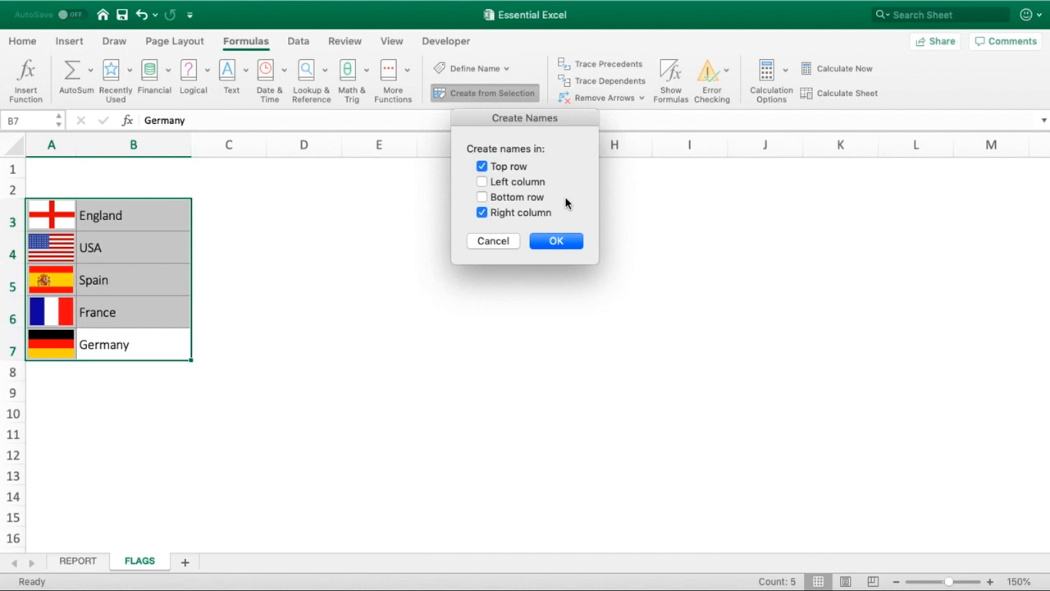
left_click(483, 168)
left_click(556, 242)
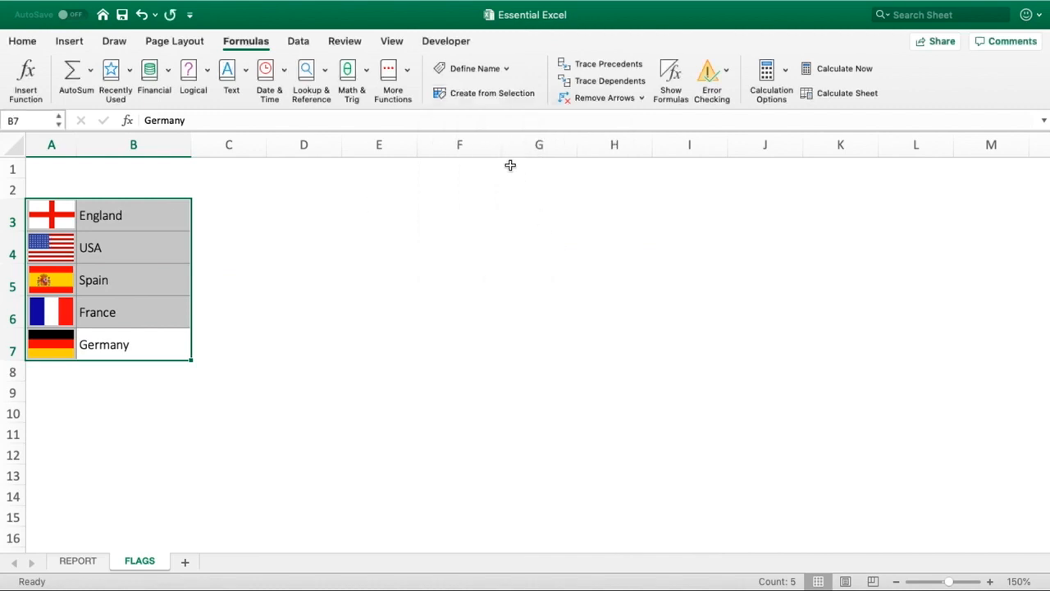
Check which cells the defined names England, USA and Germany refer to, leaving the name definitions as they are.
left_click(476, 69)
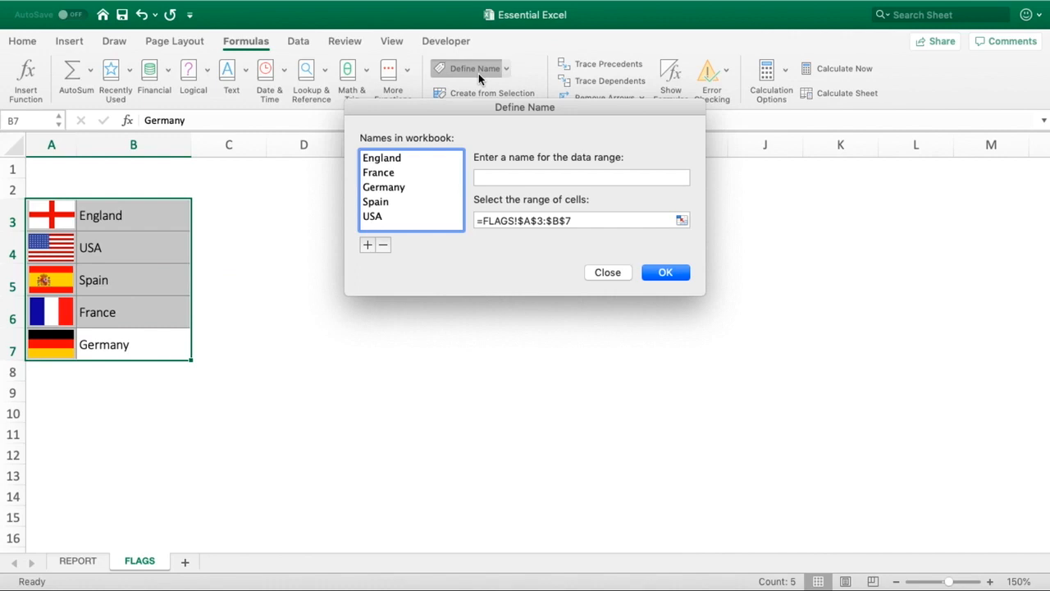
left_click(399, 163)
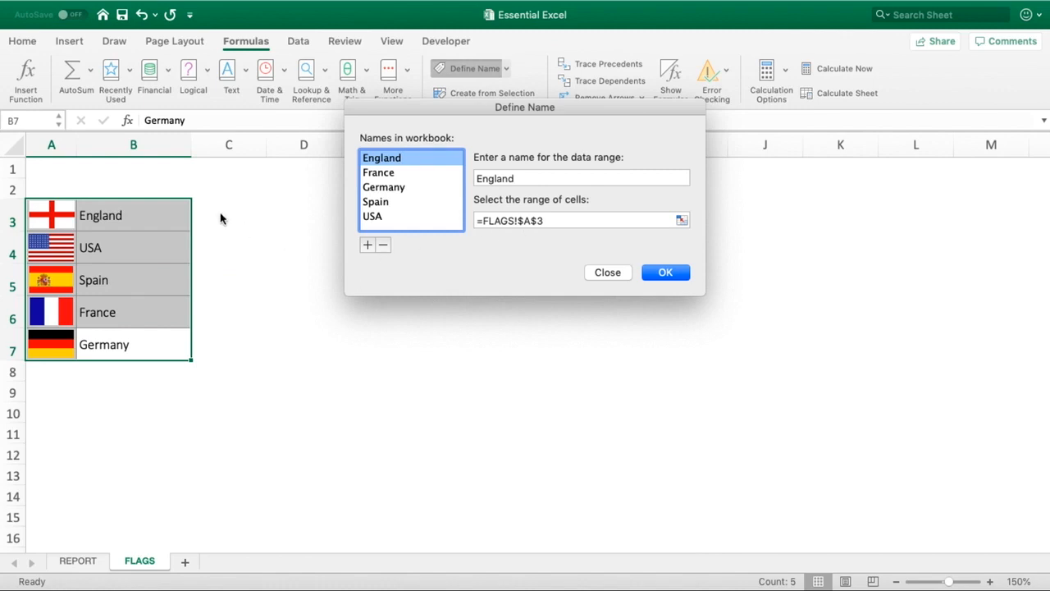
left_click(391, 217)
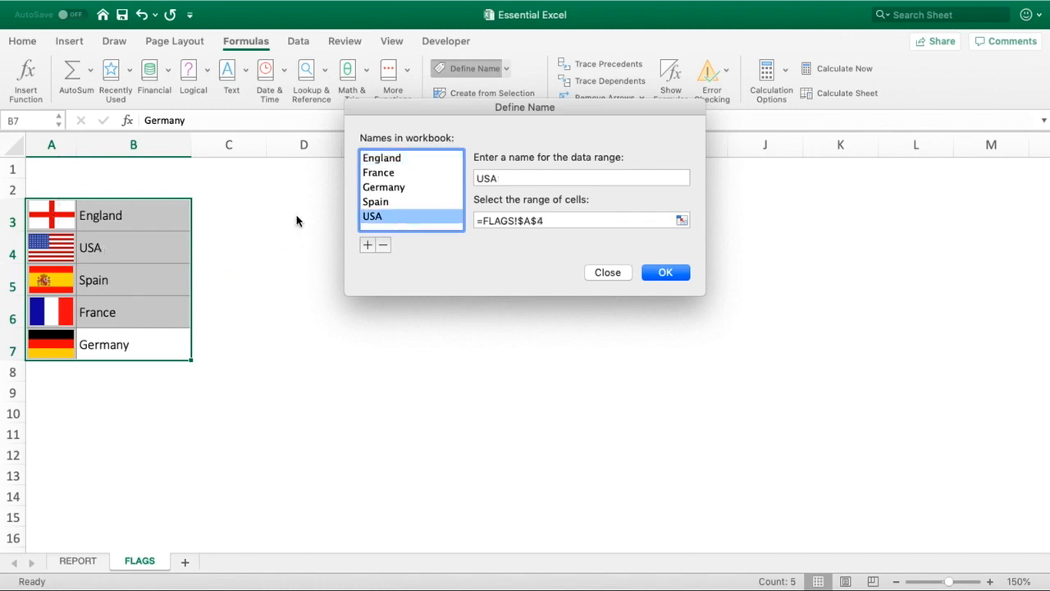
left_click(396, 188)
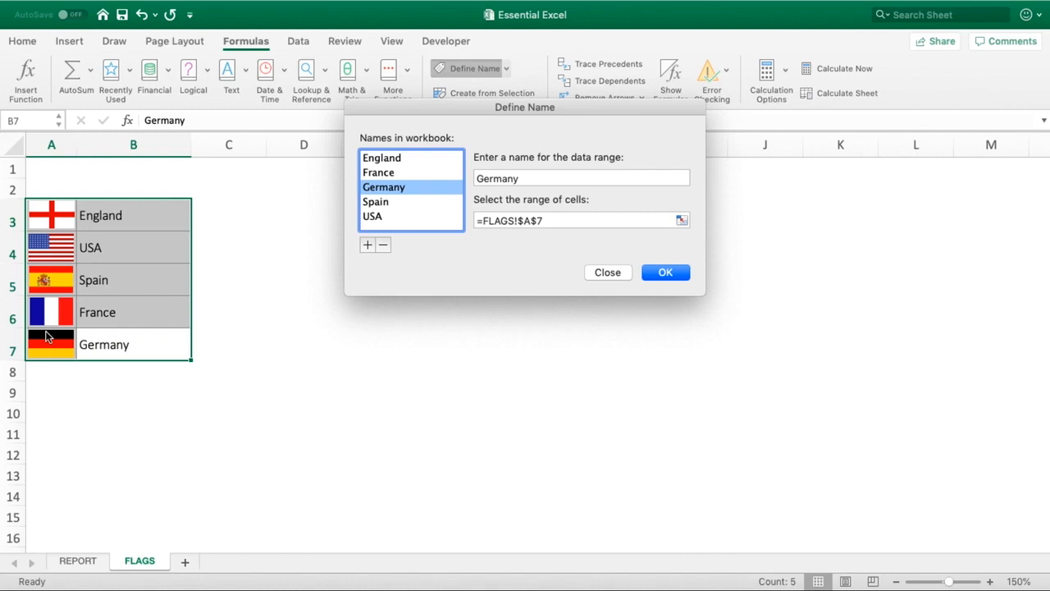
left_click(607, 273)
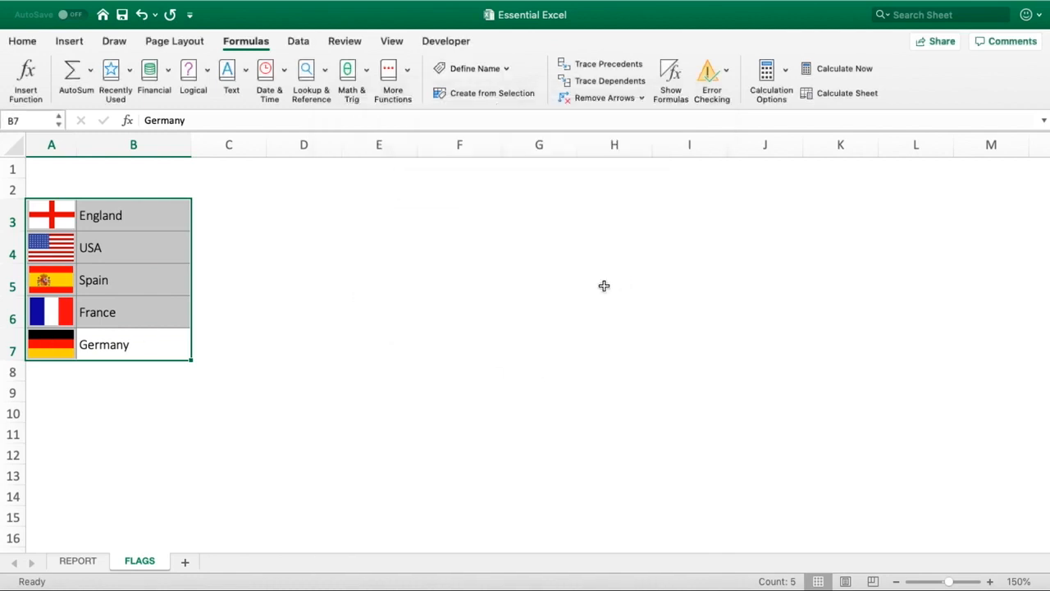
Link the flag picture in C3 of the REPORT sheet to the USA name with the formula =USA.
left_click(78, 560)
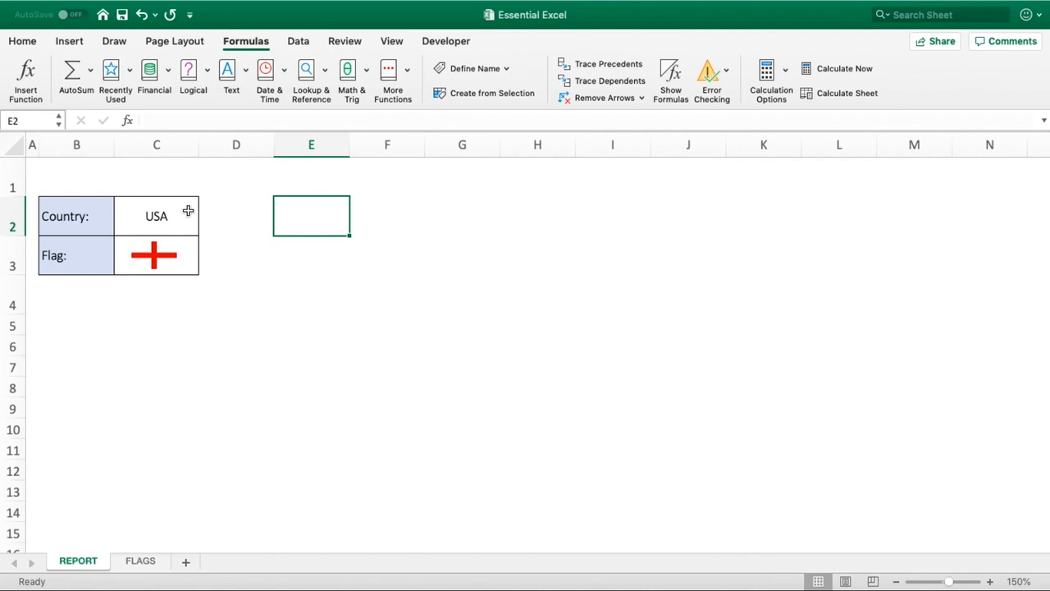
left_click(155, 254)
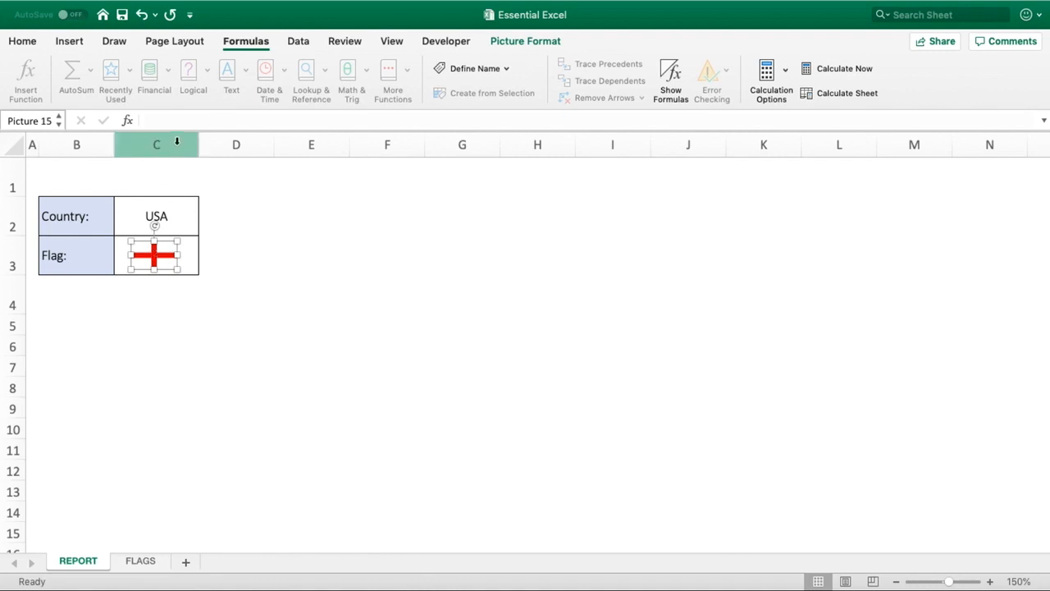
left_click(175, 120)
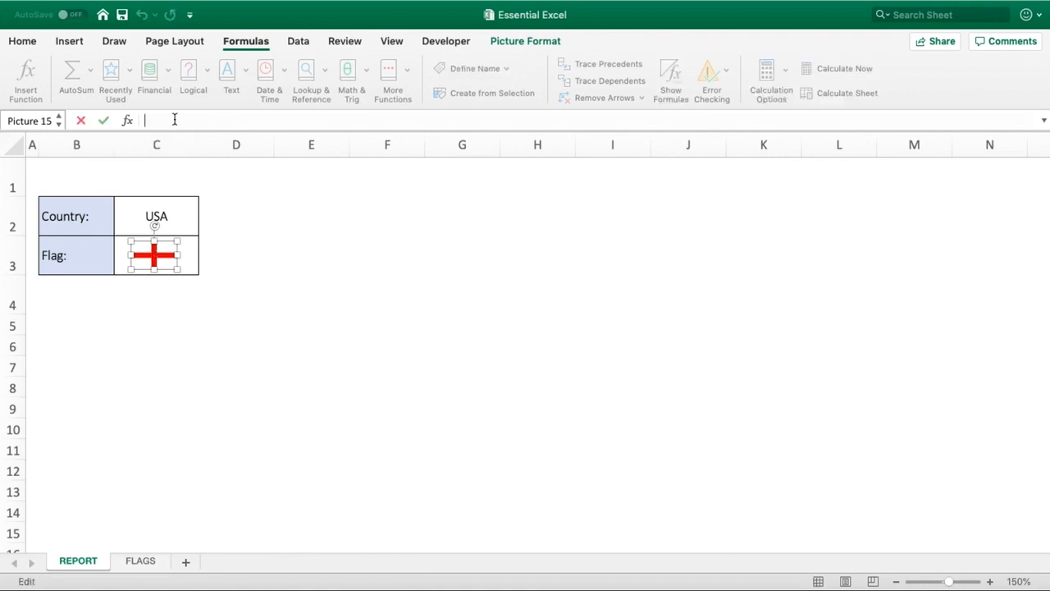
type("=USA")
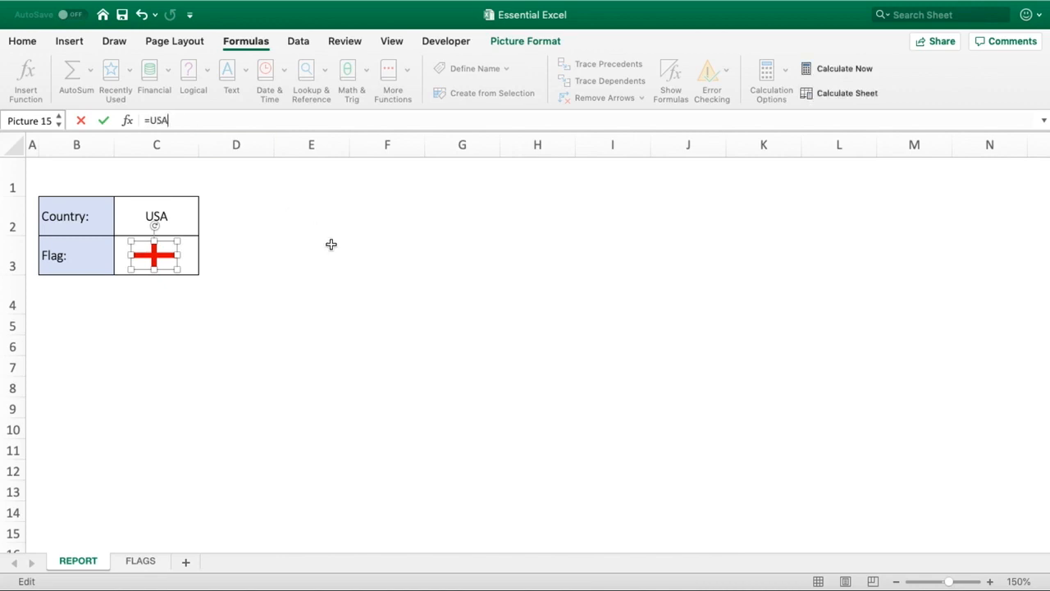
key("Return")
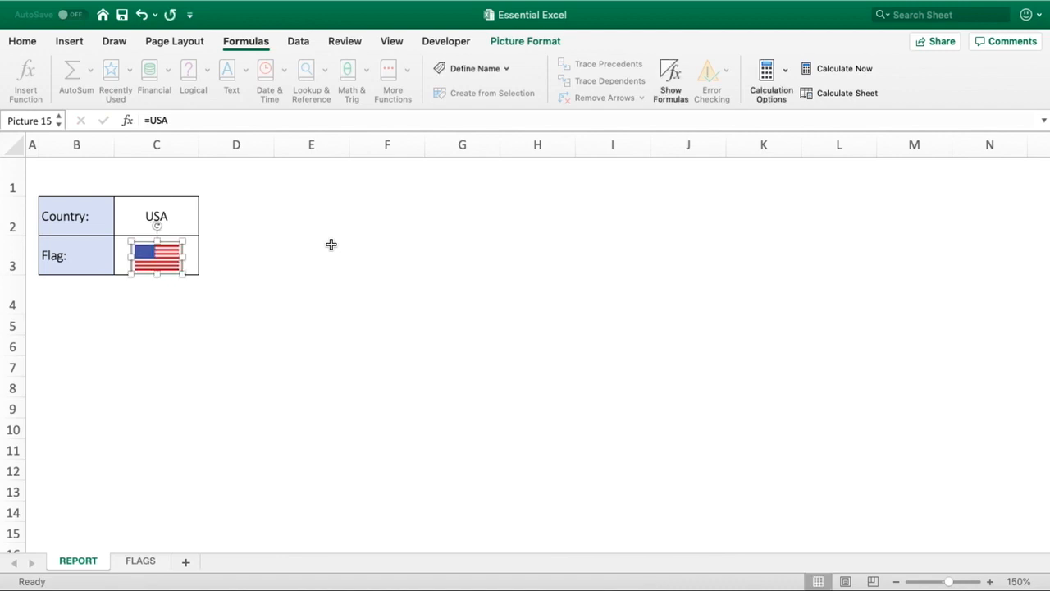
left_click(269, 291)
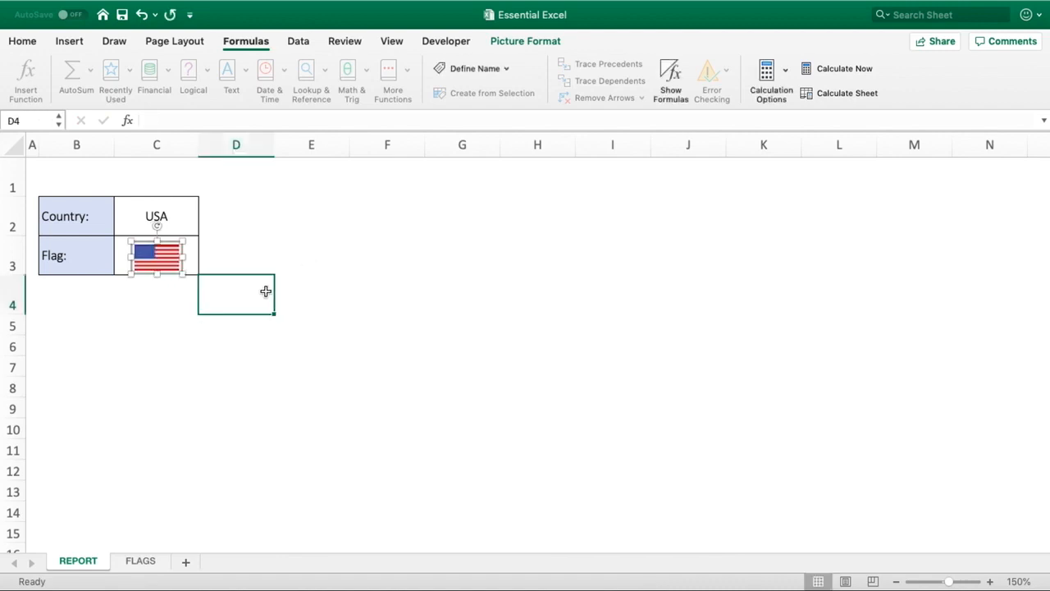
Change the linked formula of the flag picture in C3 to =Germany.
left_click(168, 256)
left_click(181, 121)
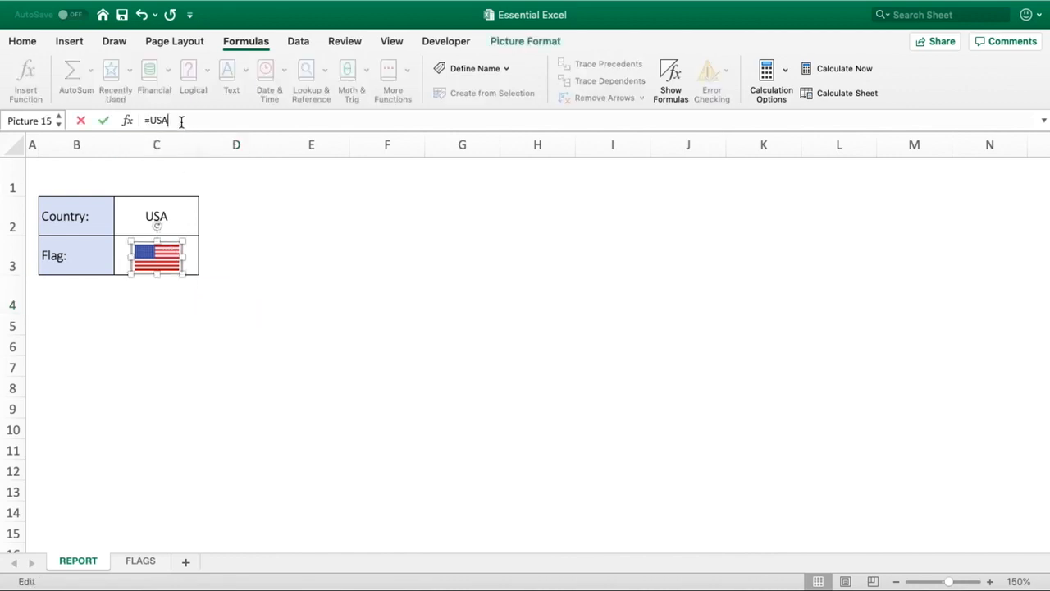
key("BackSpace")
key("BackSpace")
key("BackSpace")
type("Germa")
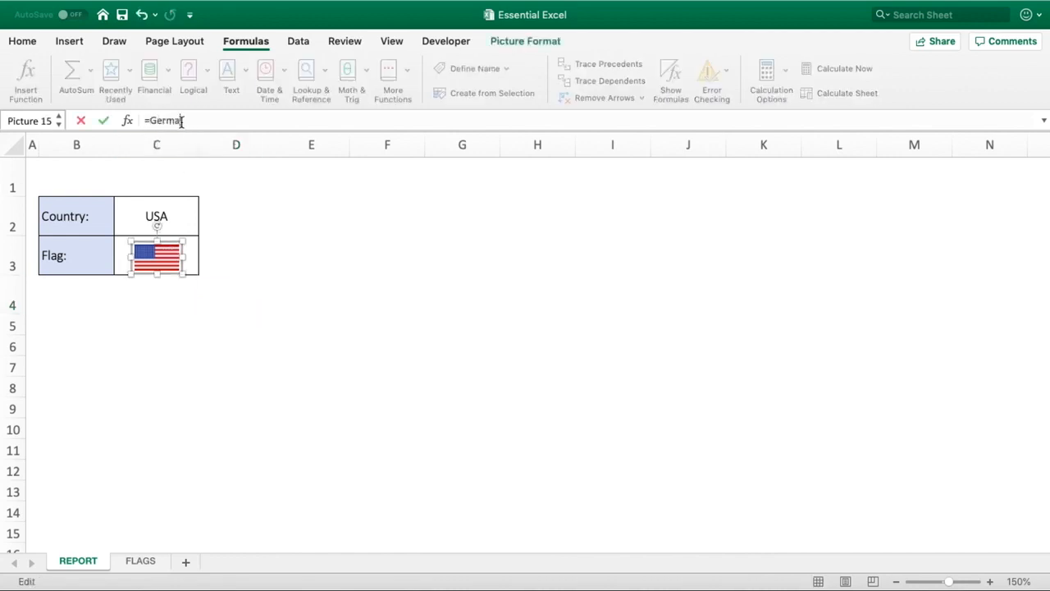
type("ny")
key("Return")
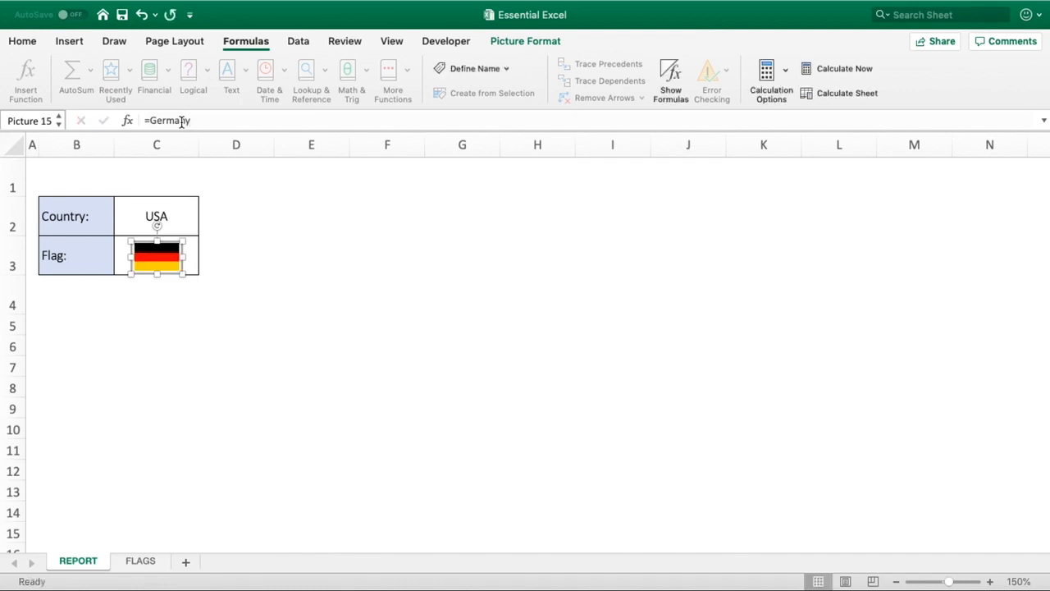
left_click(263, 235)
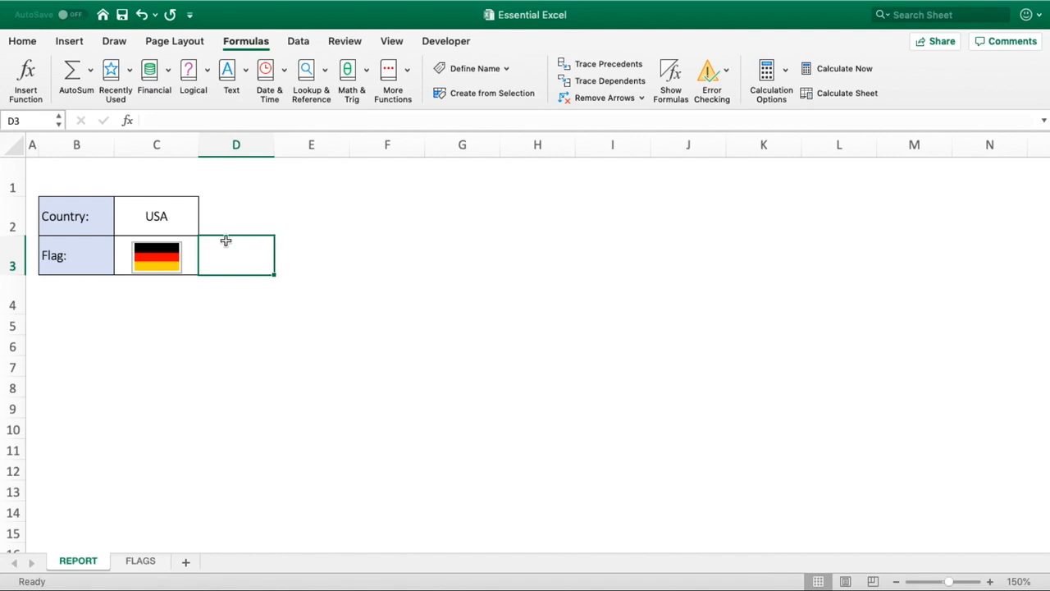
Define a new name Flag in the workbook that refers to =indirect(REPORT!$C$2).
left_click(158, 217)
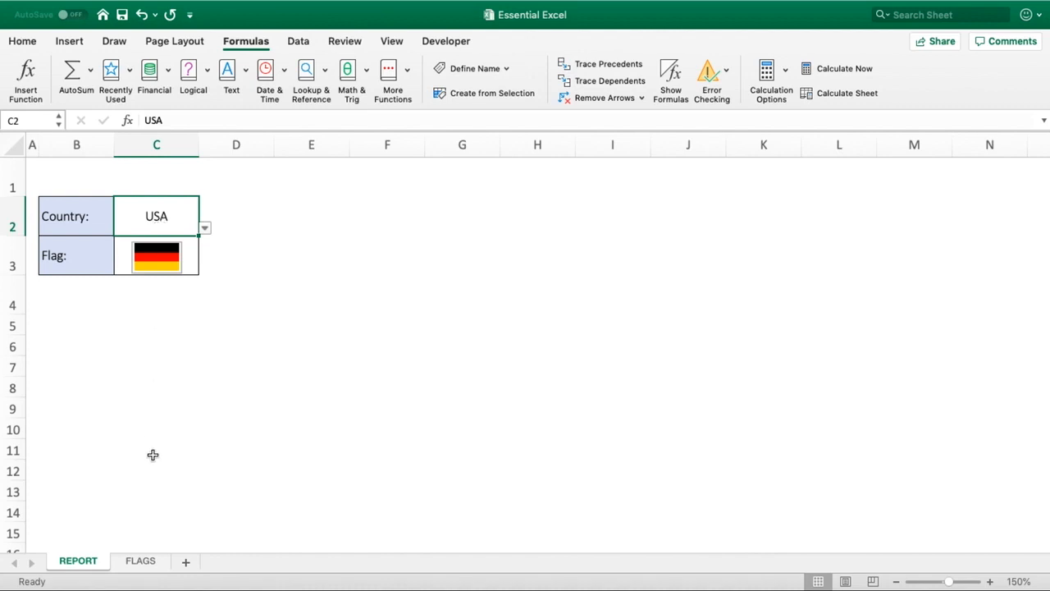
left_click(148, 565)
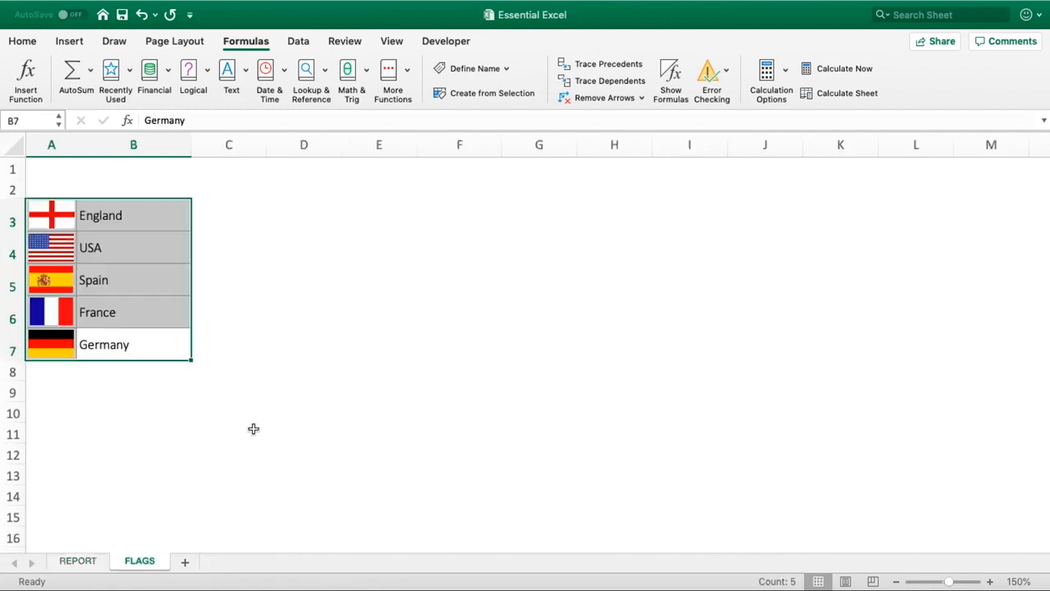
left_click(75, 563)
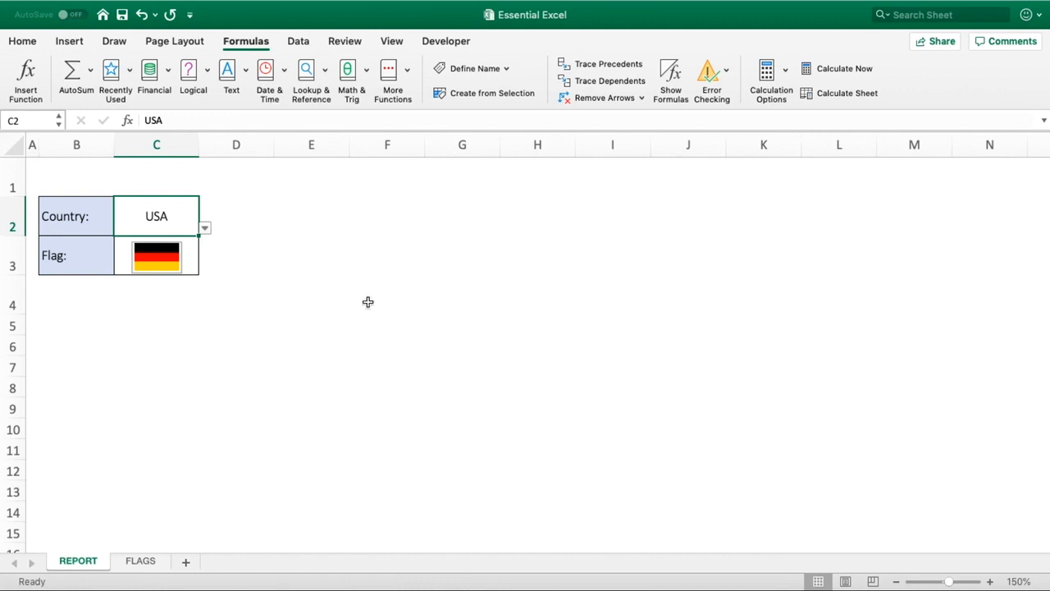
left_click(480, 70)
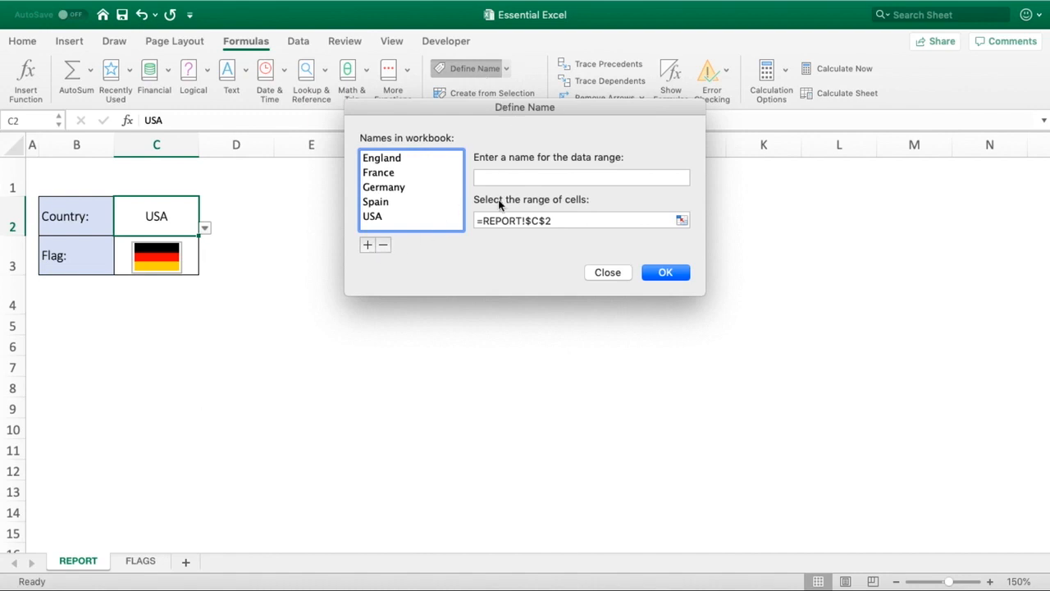
left_click(524, 177)
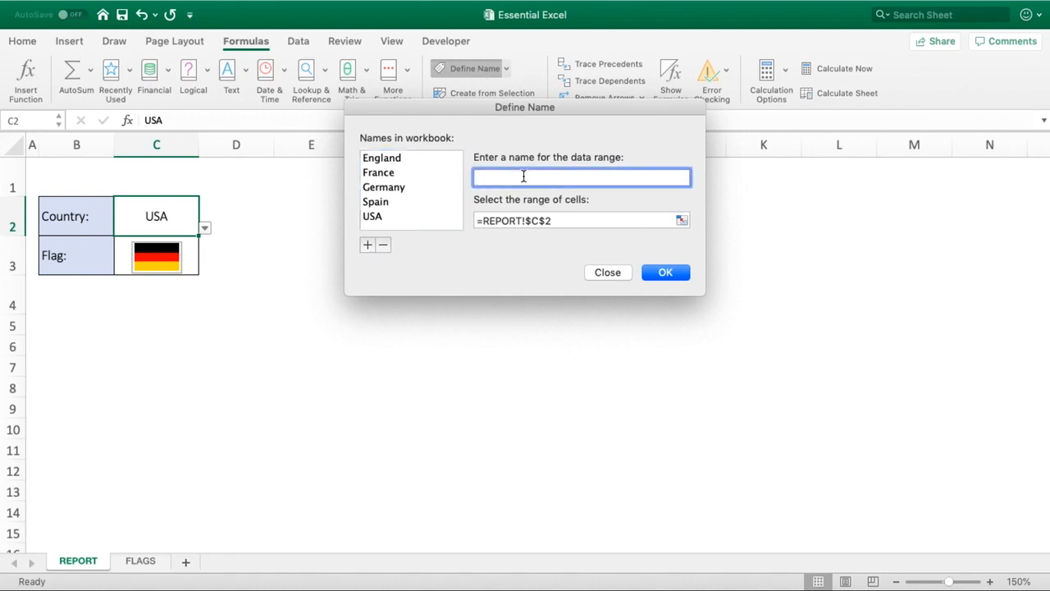
type("Flag")
left_click(604, 219)
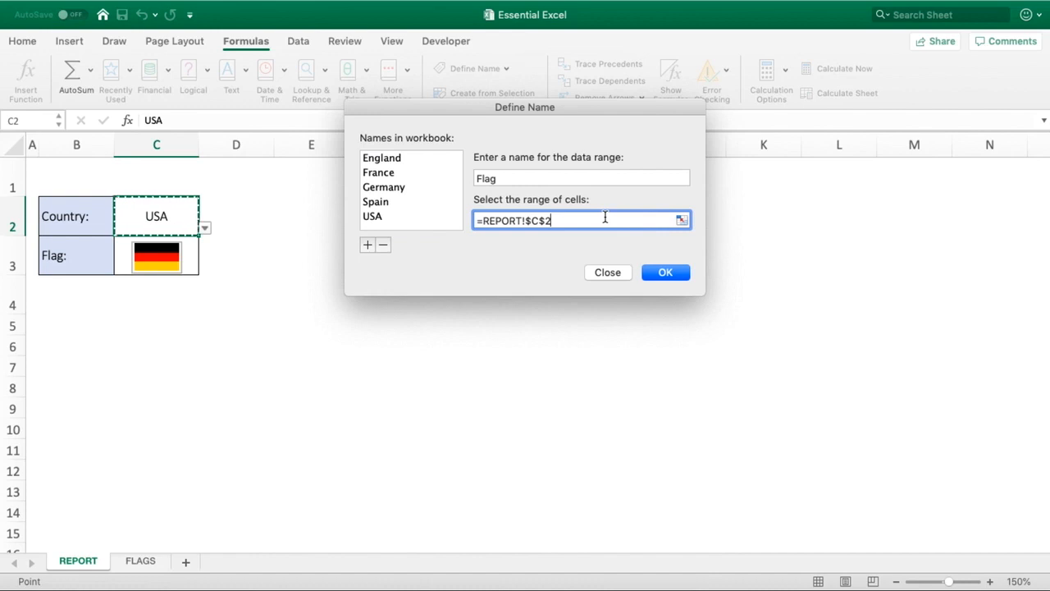
key("BackSpace")
key("BackSpace")
key("BackSpace")
key("BackSpace")
key("BackSpace")
key("BackSpace")
key("BackSpace")
key("BackSpace")
key("BackSpace")
key("BackSpace")
key("BackSpace")
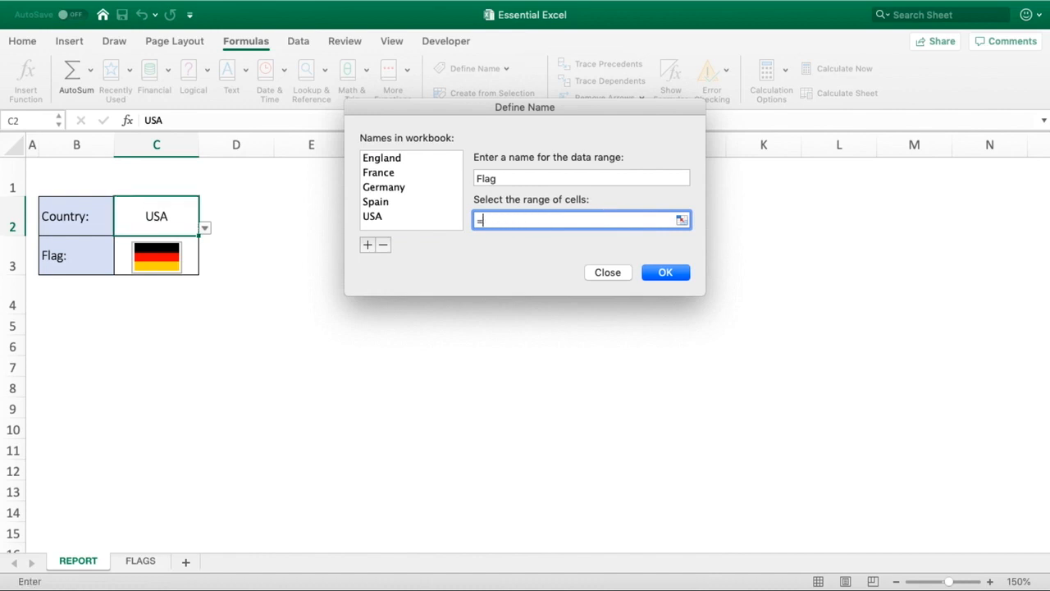
type("indirect(")
left_click(161, 217)
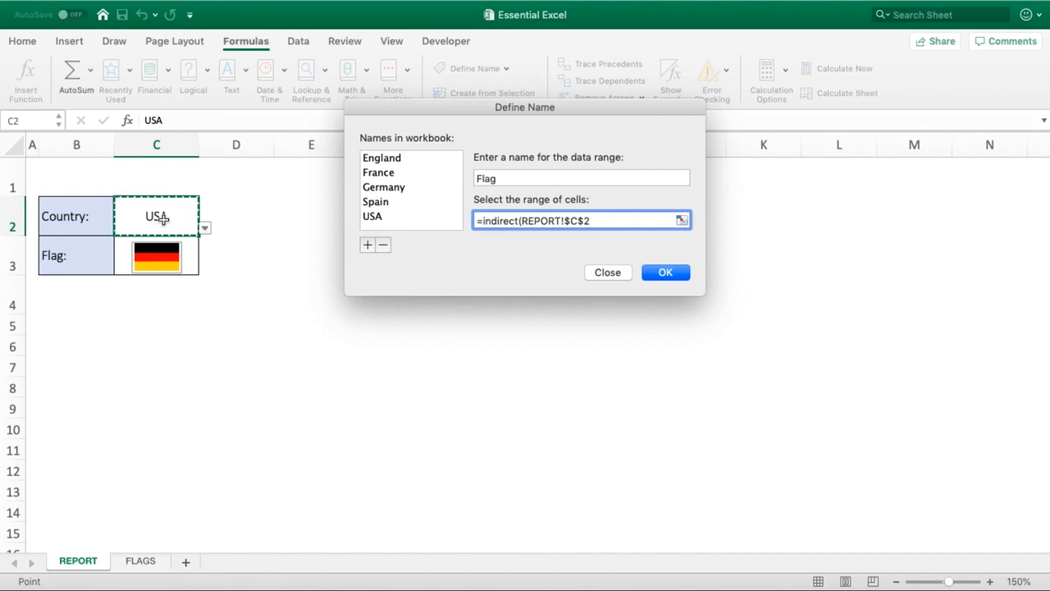
type(")")
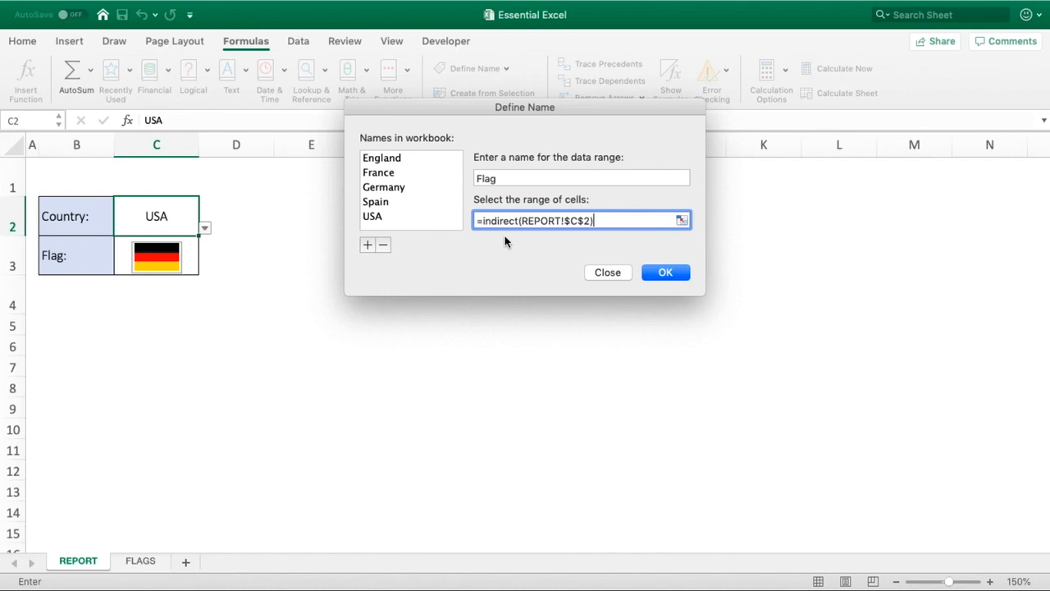
left_click(664, 272)
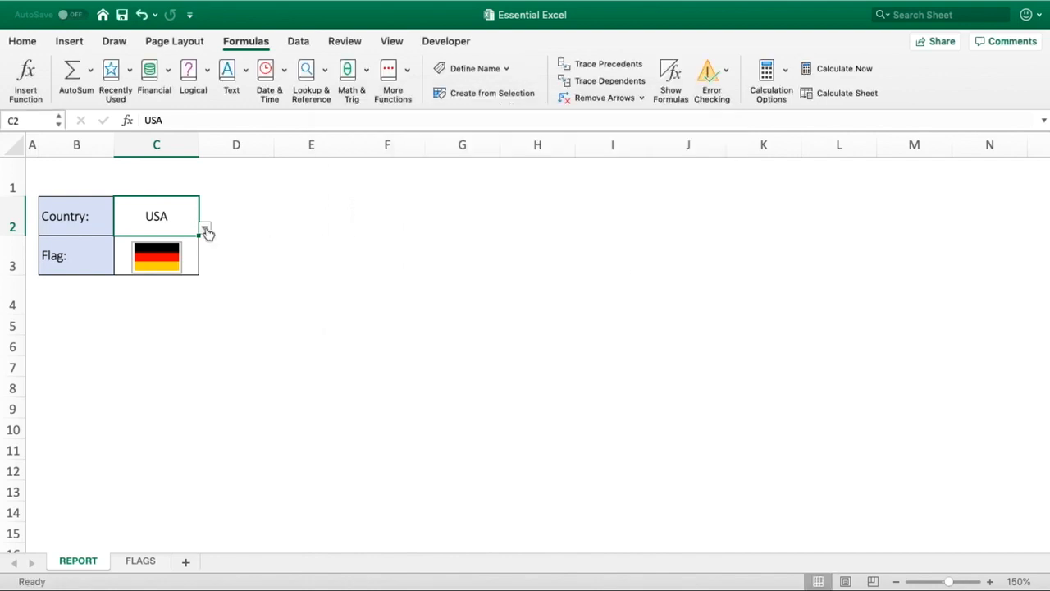
Set the flag picture's formula to =Flag and select the country cell C2.
left_click(159, 255)
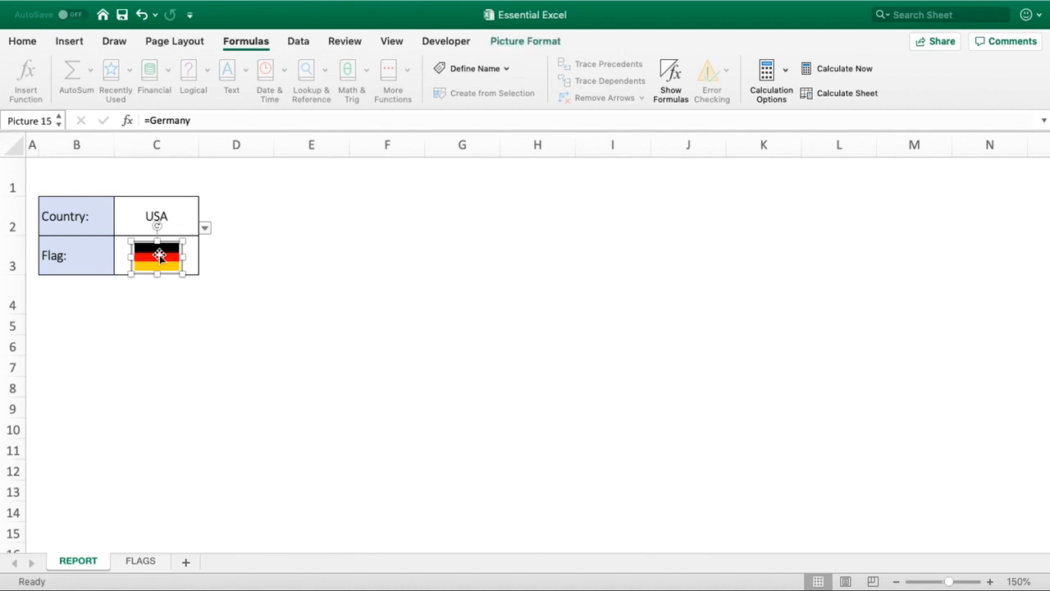
left_click_drag(199, 122, 149, 122)
type("Flag")
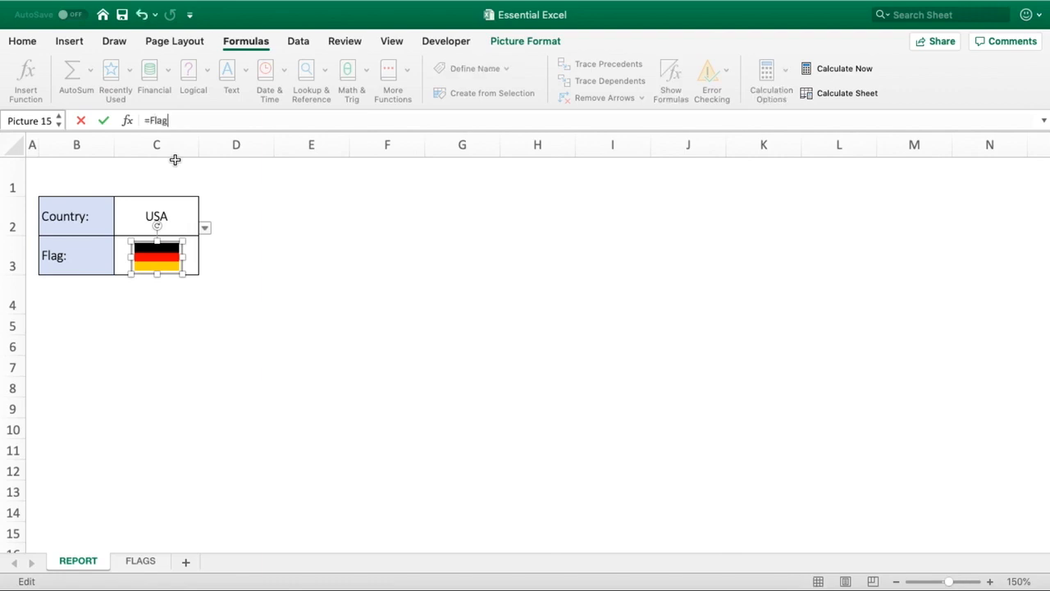
key("Return")
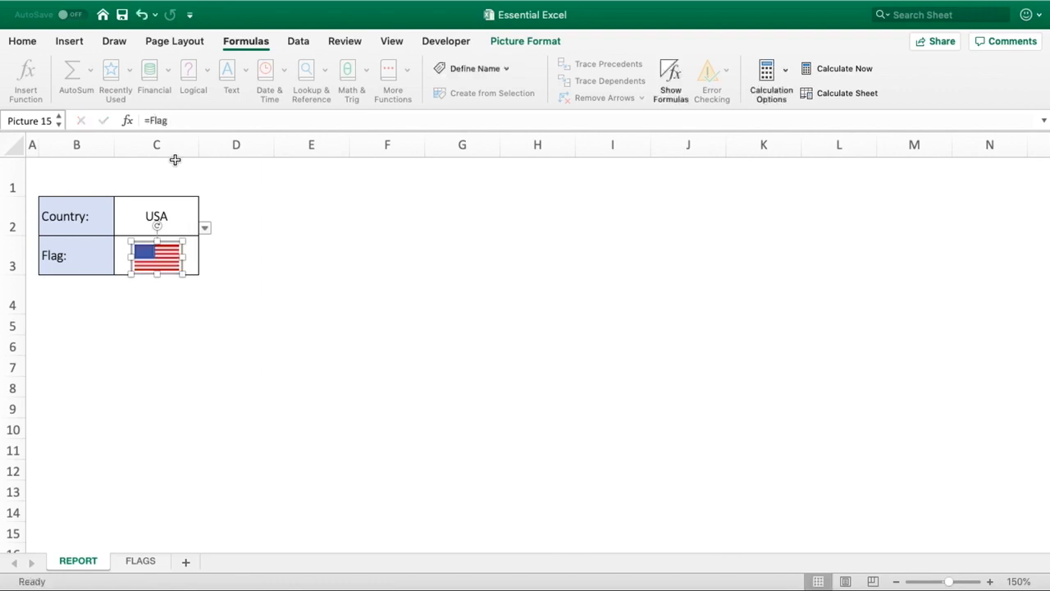
left_click(256, 279)
left_click(192, 211)
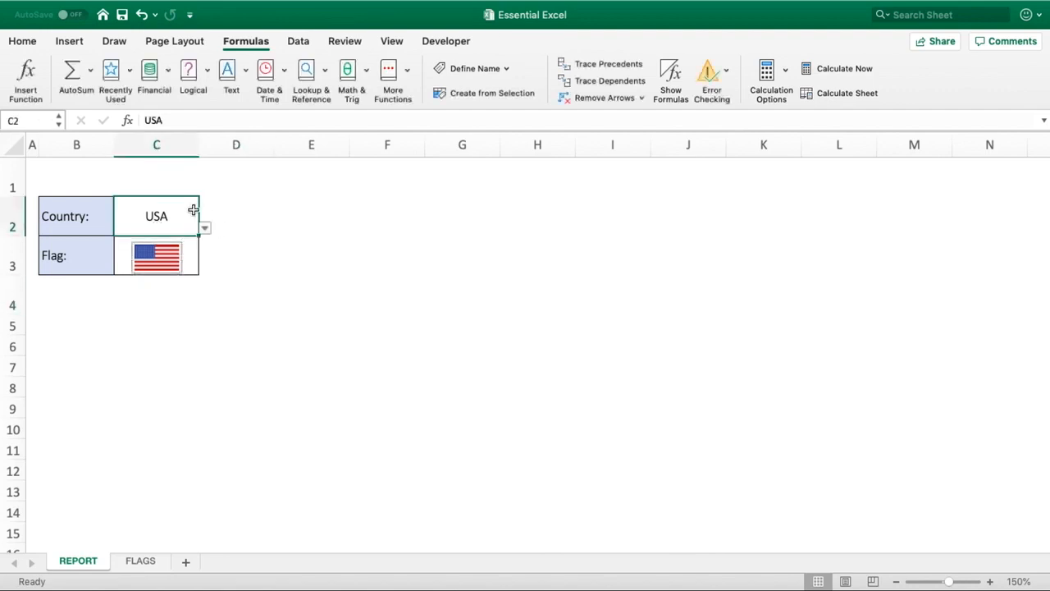
Test the linked flag picture by setting the country in C2 to England, USA and France in turn.
left_click(205, 229)
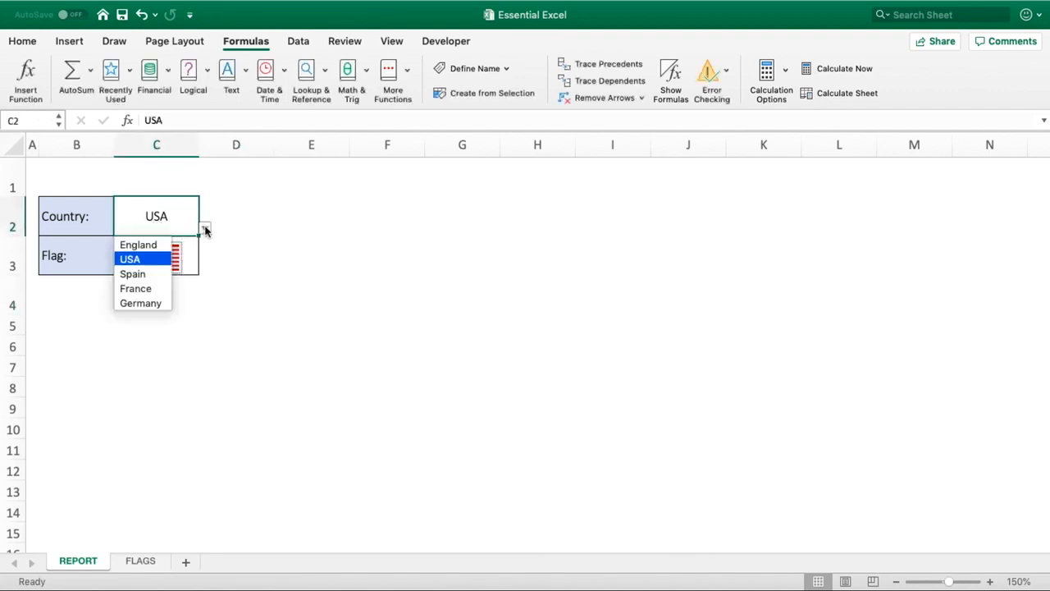
left_click(152, 242)
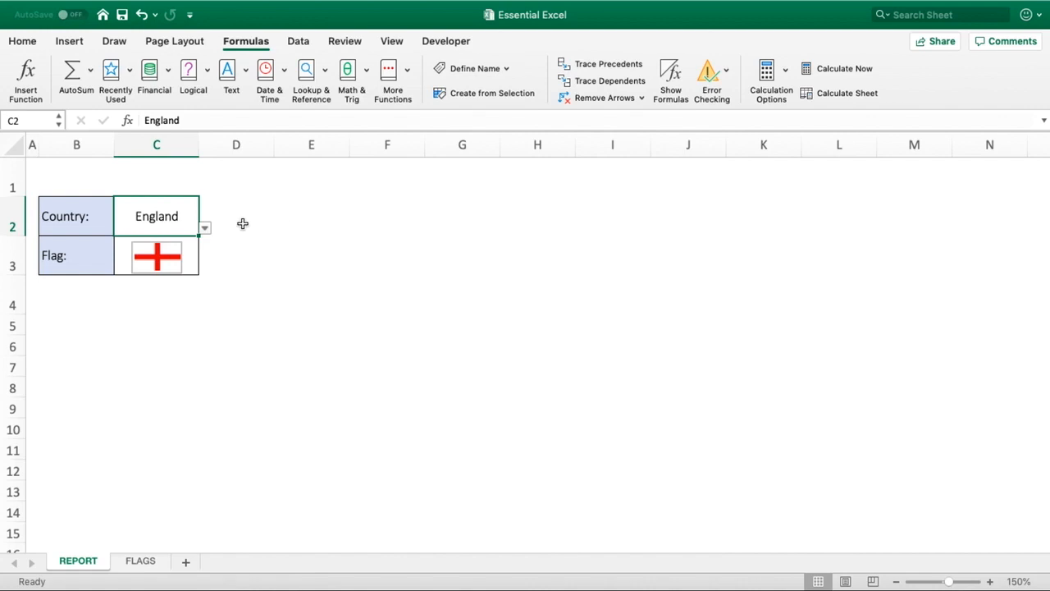
left_click(205, 230)
left_click(131, 258)
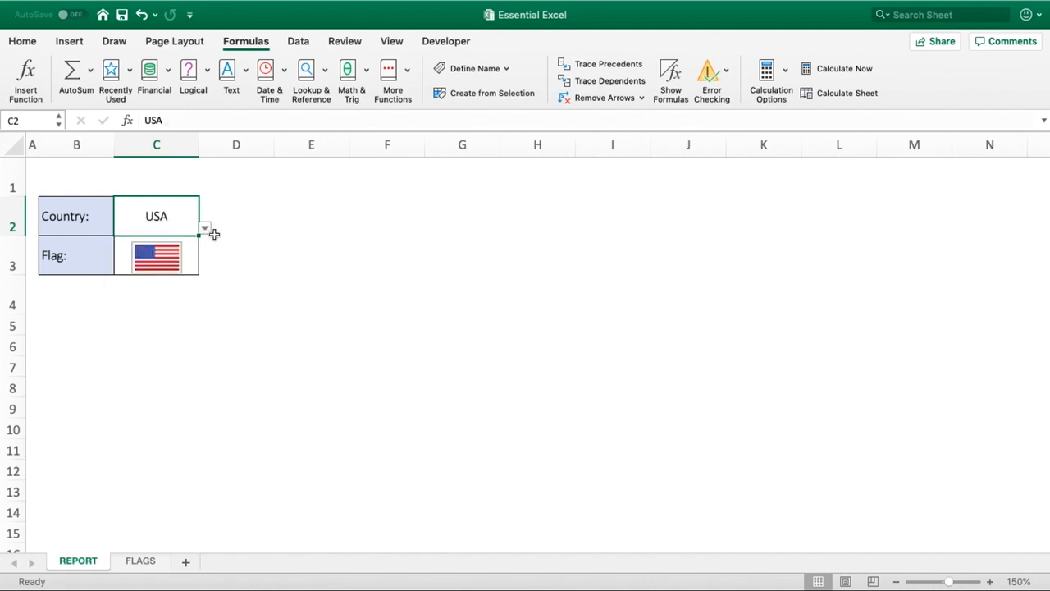
left_click(206, 229)
left_click(150, 289)
left_click(239, 264)
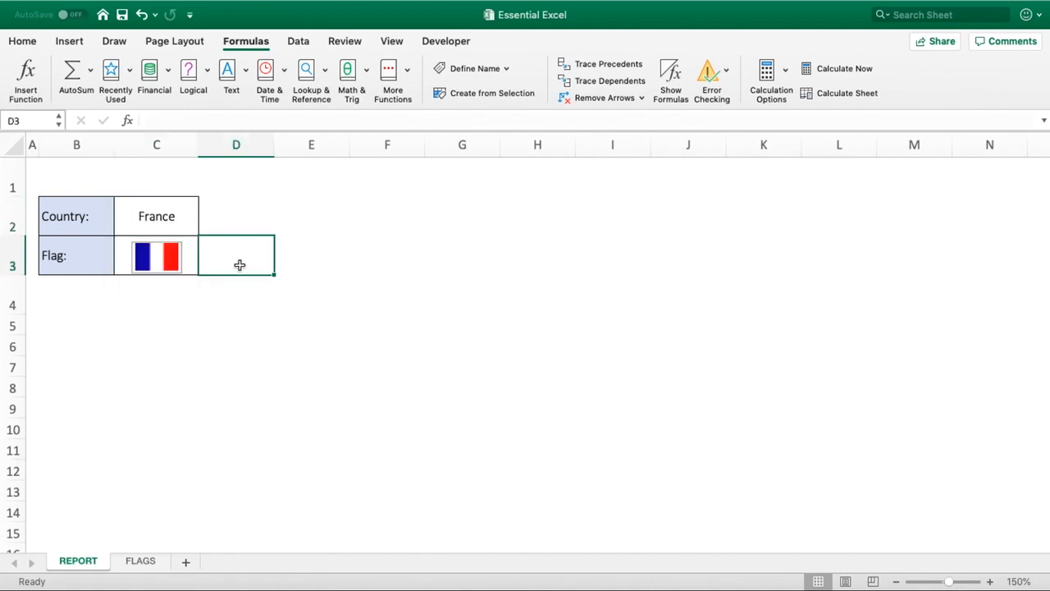
Enlarge the flag picture slightly within cell C3 and set the country in C2 to Spain.
mouse_move(172, 267)
left_mouse_down()
mouse_move(162, 257)
mouse_move(185, 267)
mouse_move(167, 258)
left_mouse_up()
left_click(194, 206)
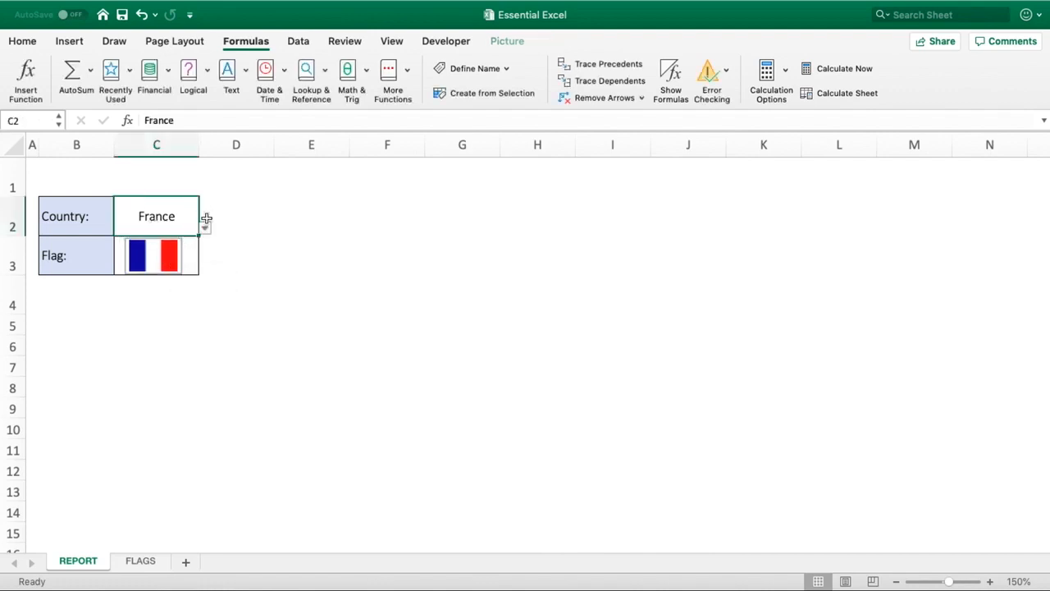
left_click(205, 228)
left_click(164, 274)
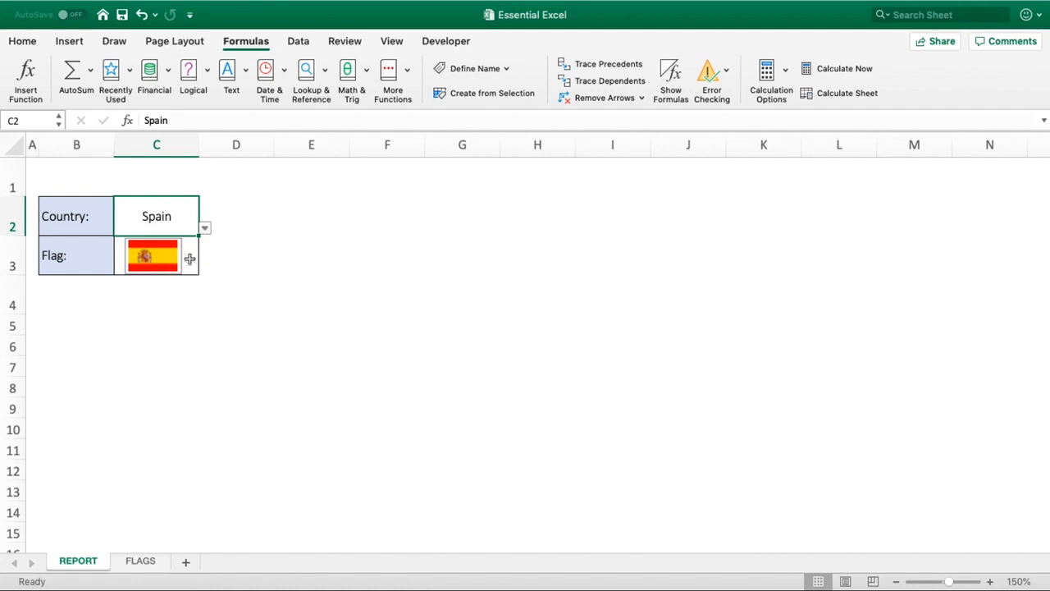
Crop the border off the flag picture in C3, reducing it to 0.37" high and 0.63" wide.
left_click(166, 258)
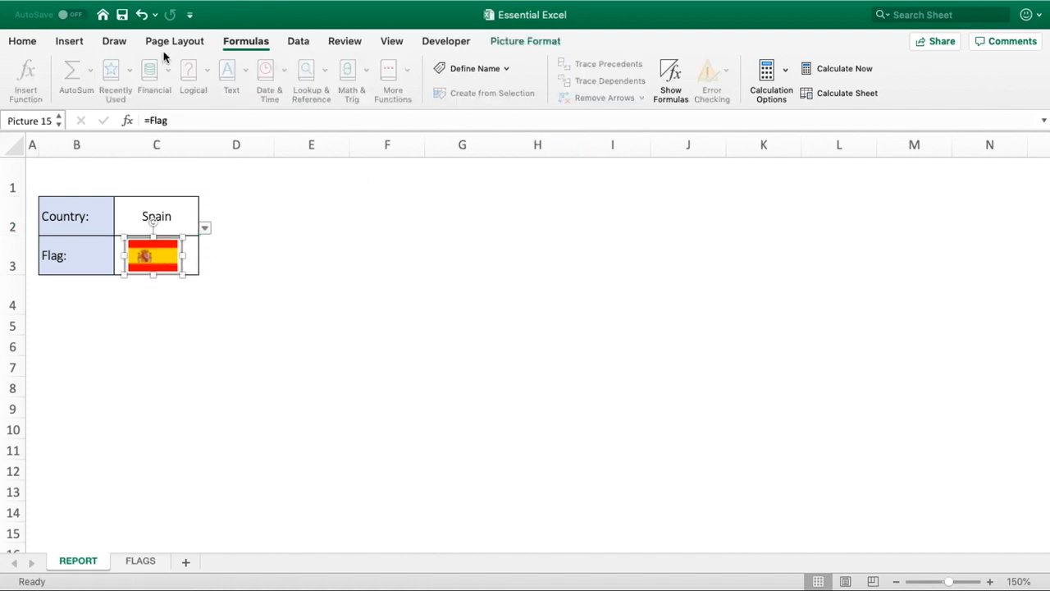
left_click(114, 43)
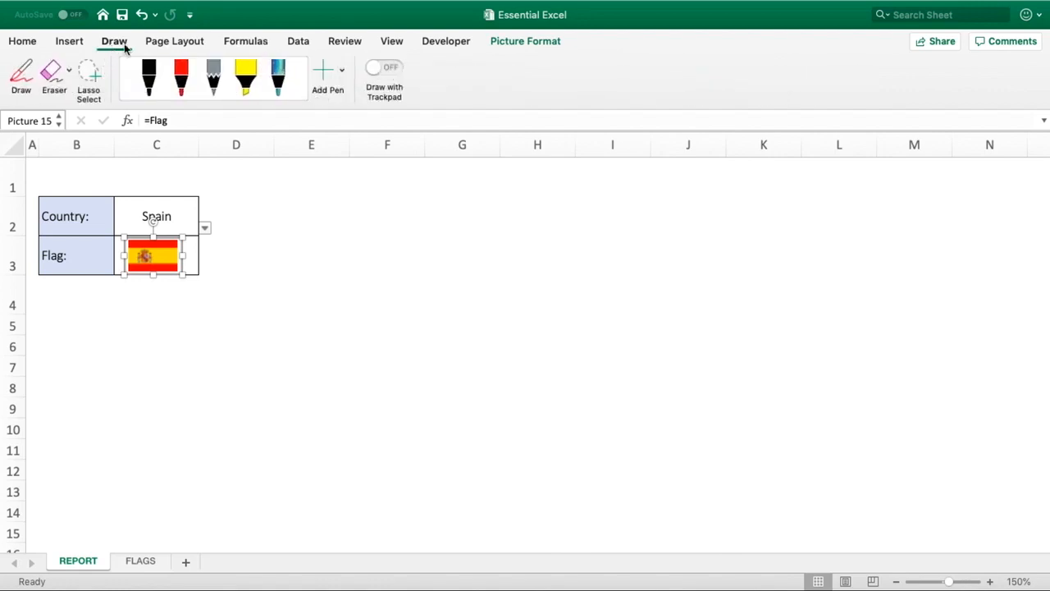
left_click(155, 44)
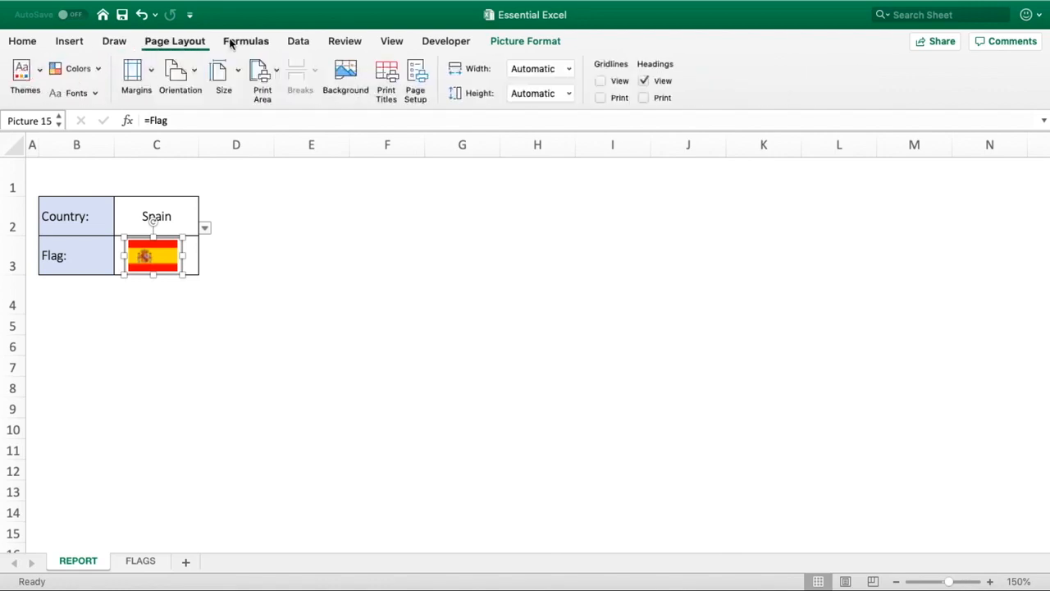
left_click(240, 42)
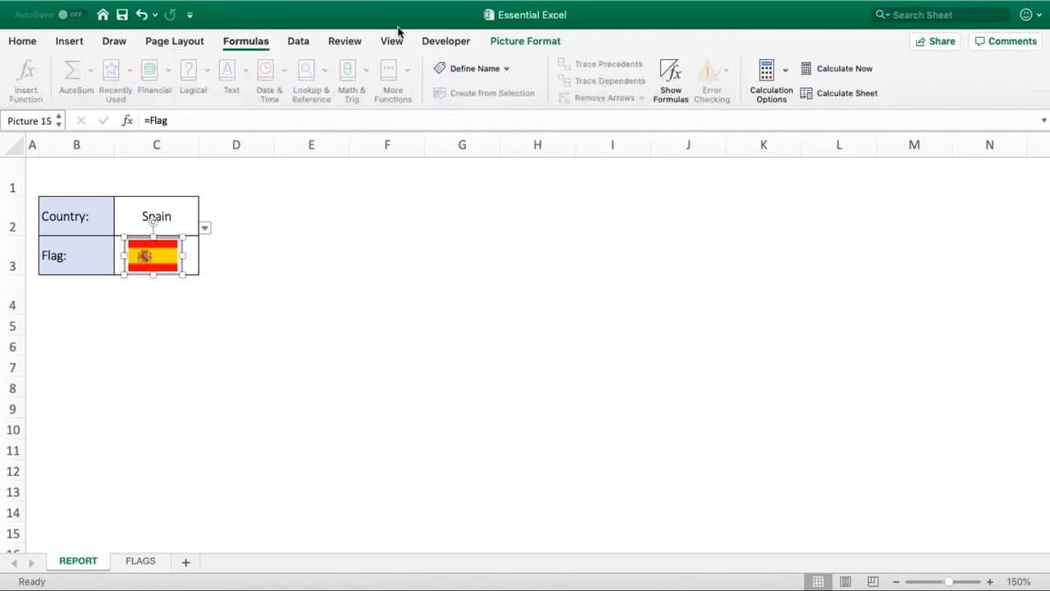
left_click(507, 46)
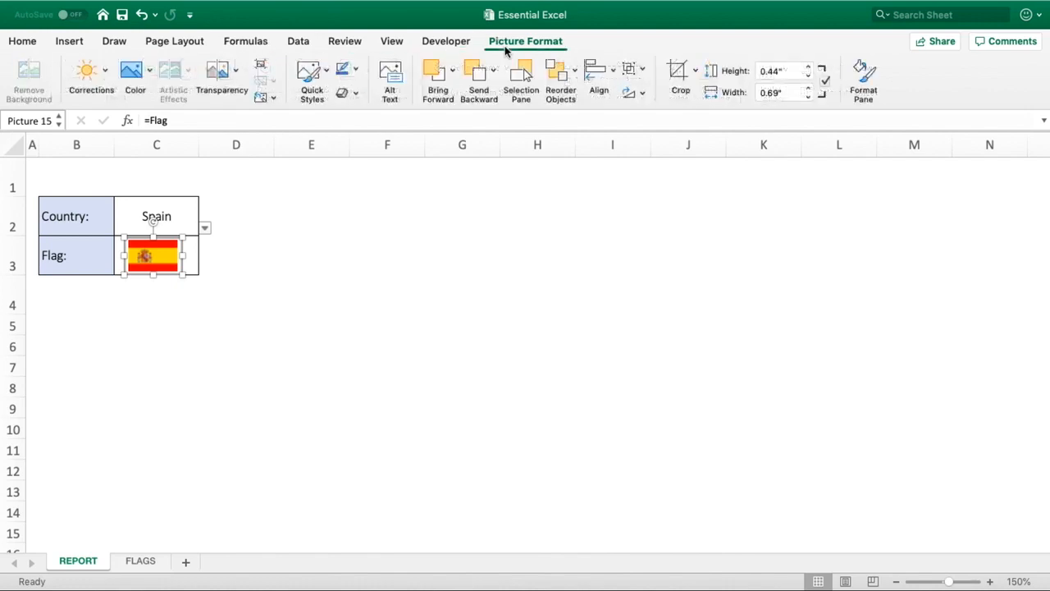
left_click(697, 72)
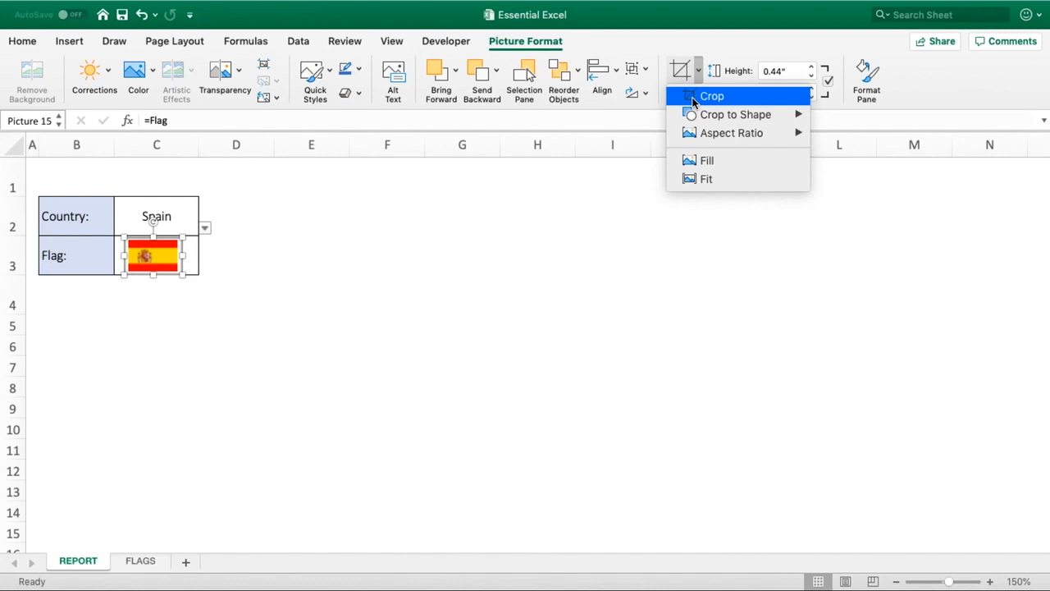
left_click(692, 97)
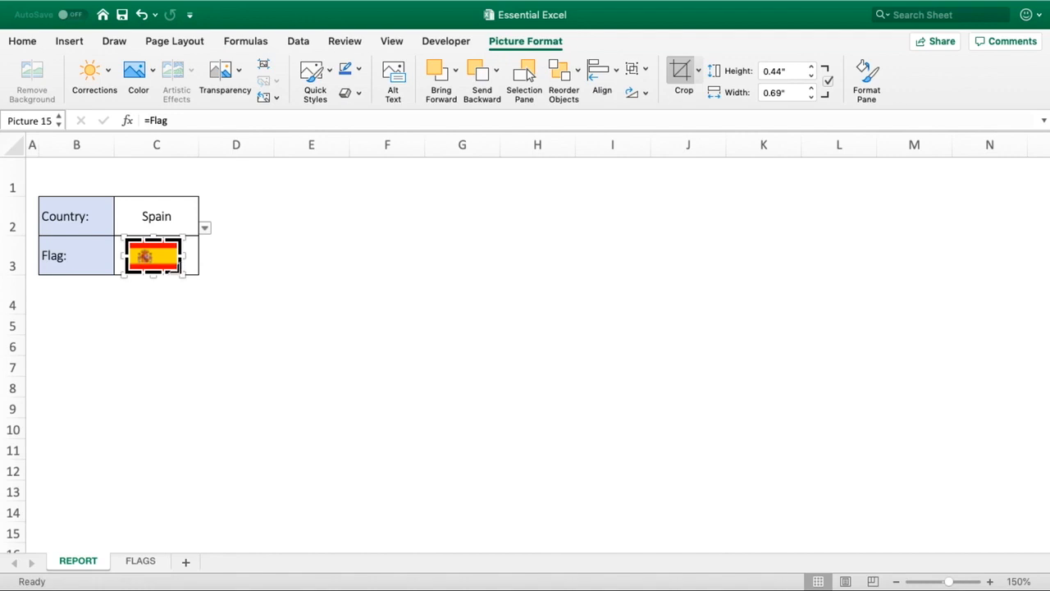
left_click_drag(180, 272, 178, 269)
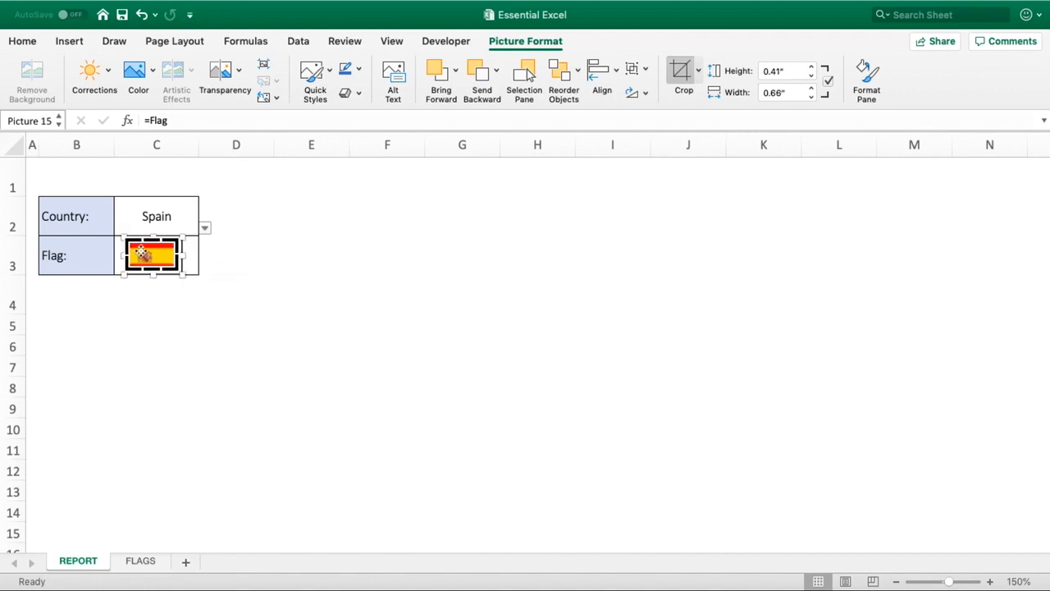
left_click_drag(128, 240, 129, 268)
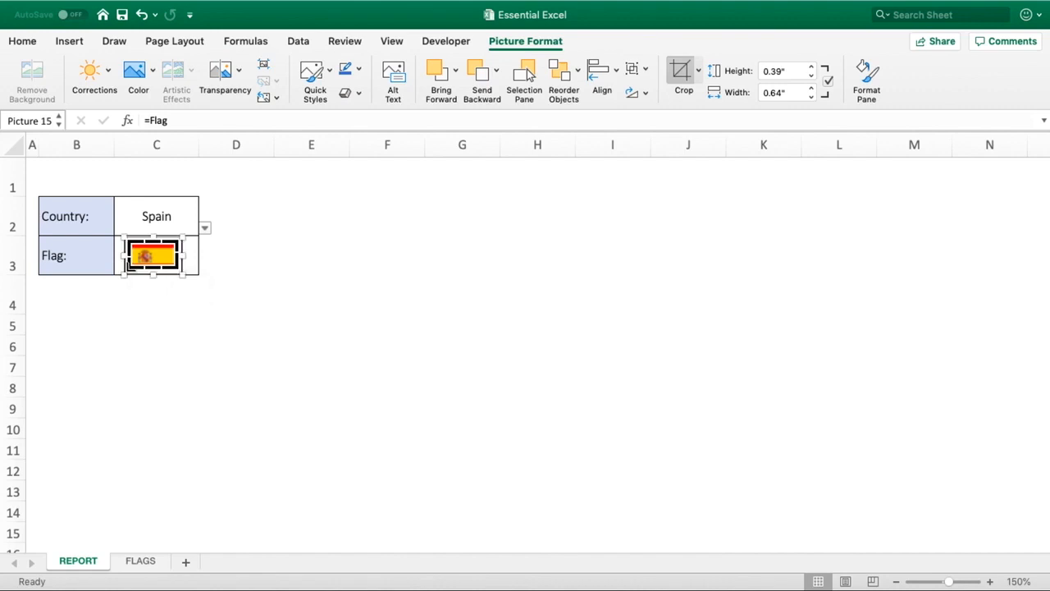
left_click(682, 74)
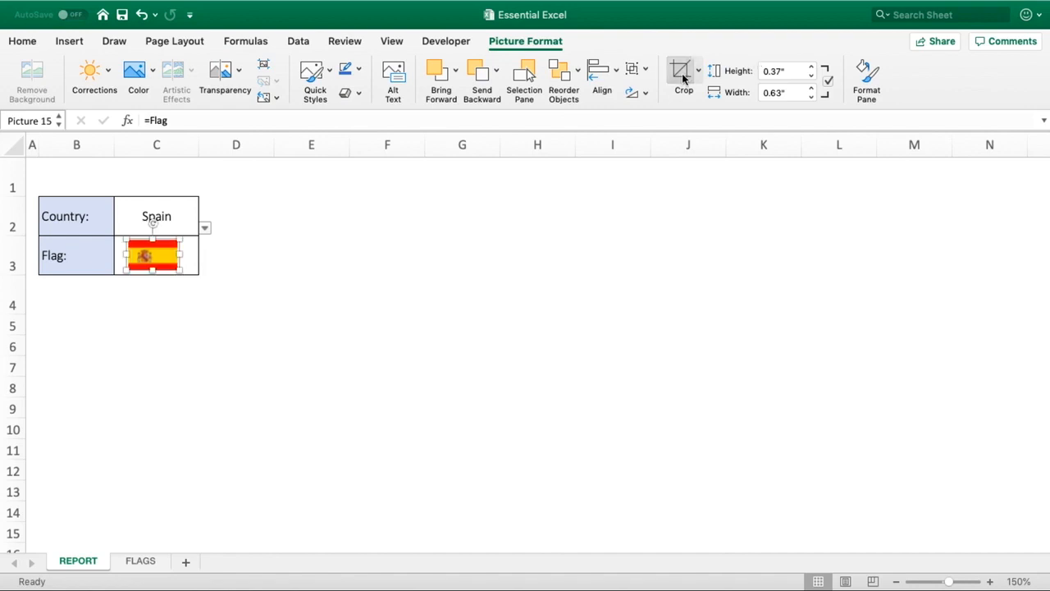
left_click(258, 409)
Set the country in C2 to Germany to check the cropped flag picture.
left_click(155, 220)
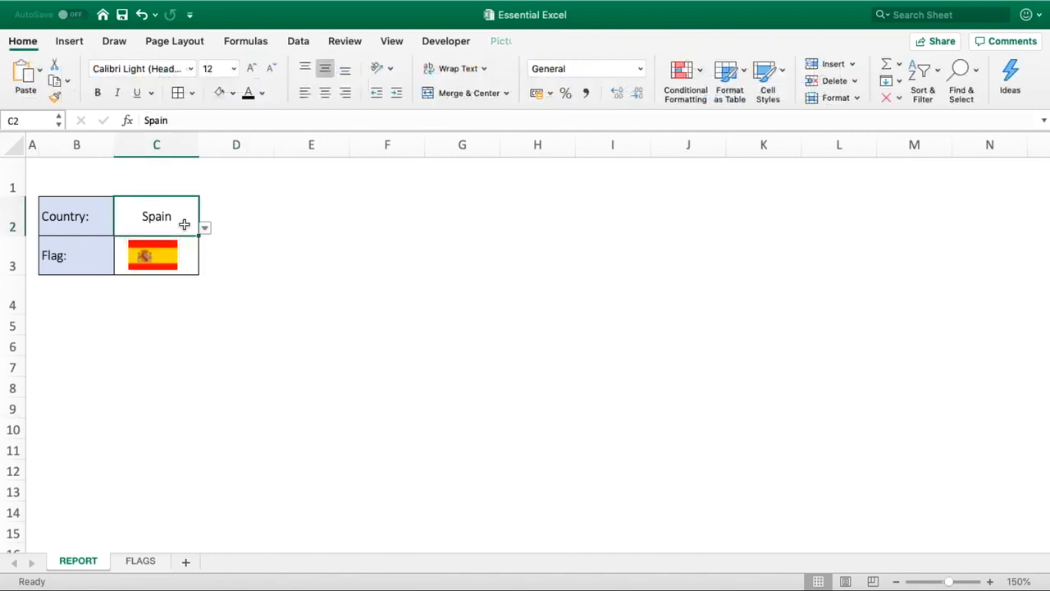
left_click(204, 228)
left_click(150, 303)
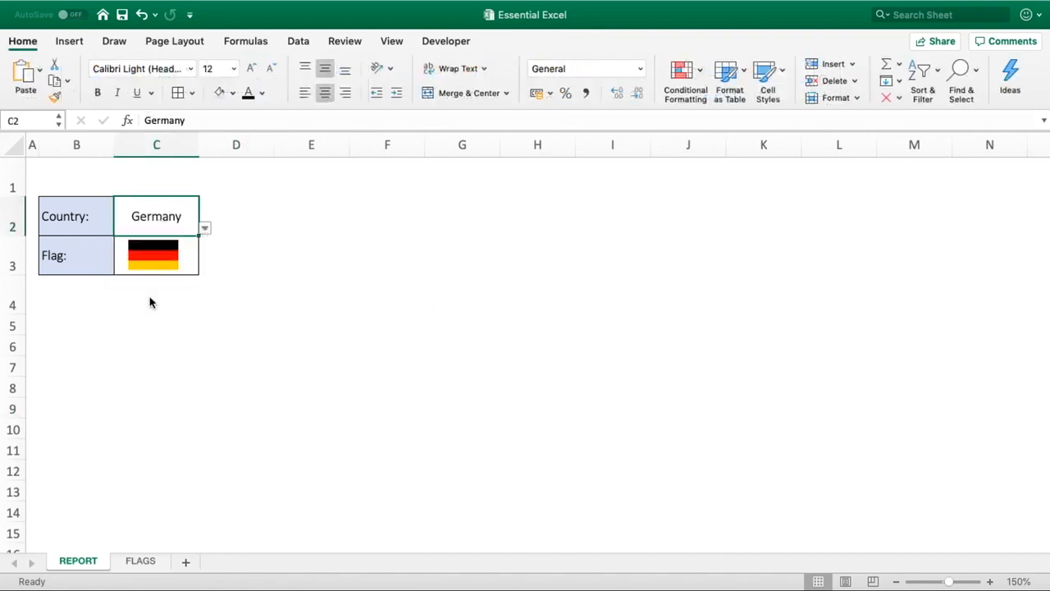
left_click(297, 300)
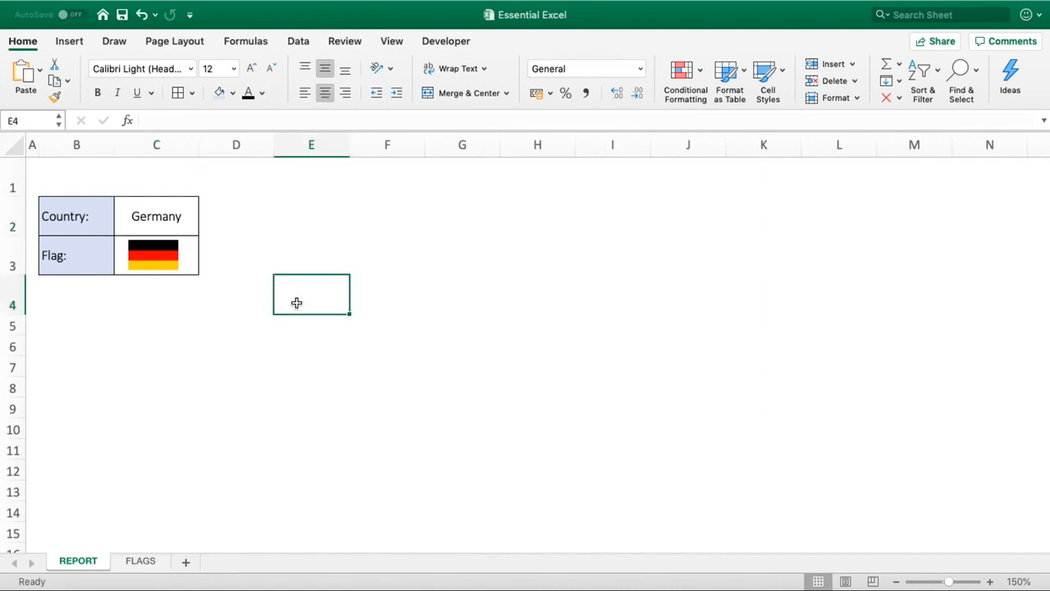
Enlarge the cropped flag picture so it fills the height of cell C3.
left_click(136, 246)
mouse_move(176, 273)
left_mouse_down()
mouse_move(187, 271)
mouse_move(170, 258)
left_mouse_up()
left_click(237, 247)
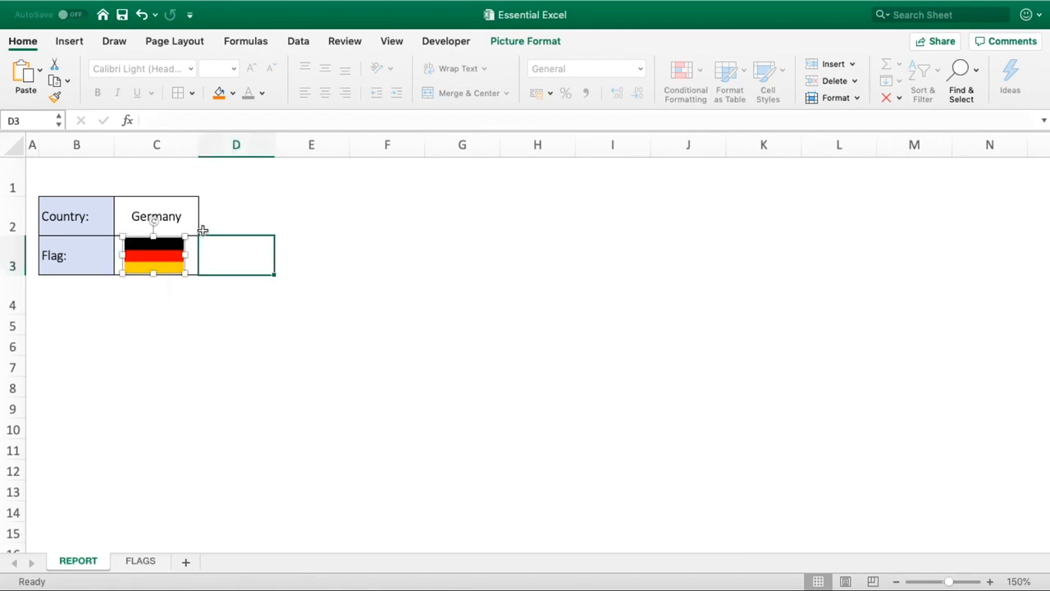
Test the resized flag picture by setting the country in C2 to USA, Spain and USA again.
left_click(187, 220)
left_click(205, 229)
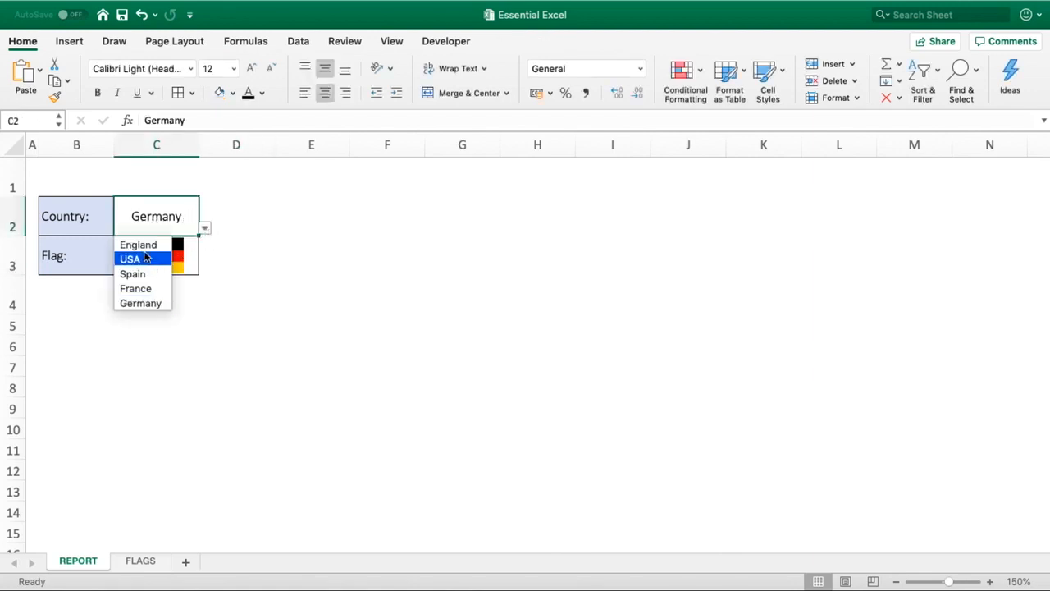
left_click(148, 257)
left_click(205, 228)
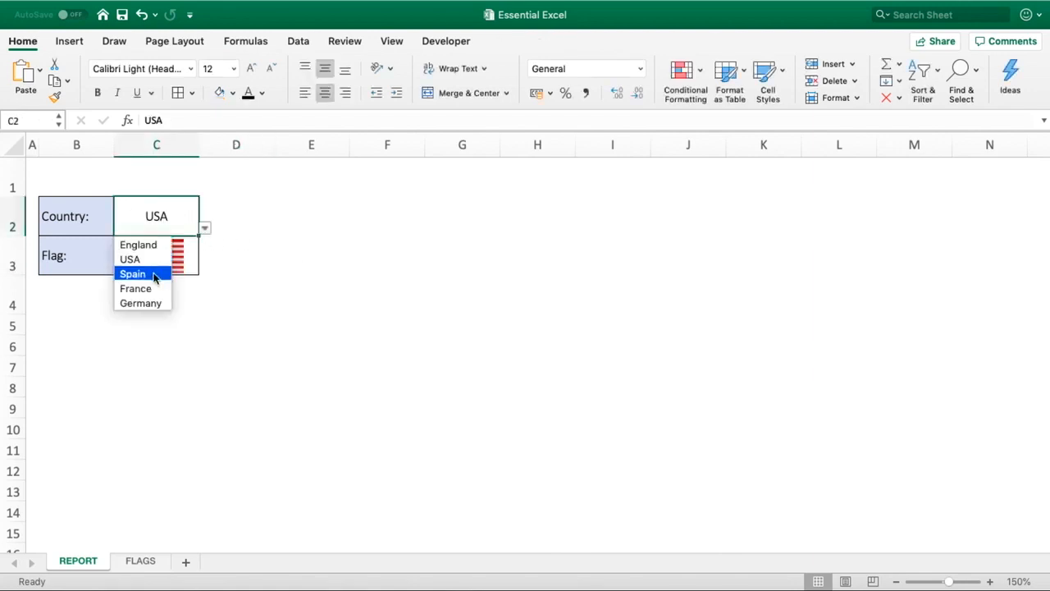
left_click(157, 272)
left_click(348, 285)
left_click(190, 211)
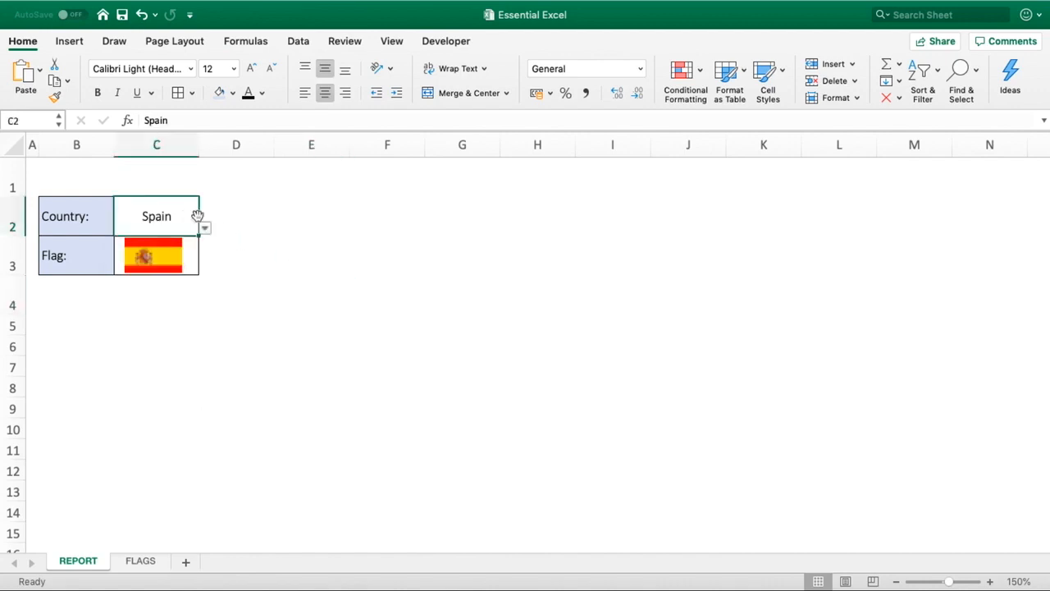
left_click(204, 229)
left_click(148, 257)
left_click(299, 258)
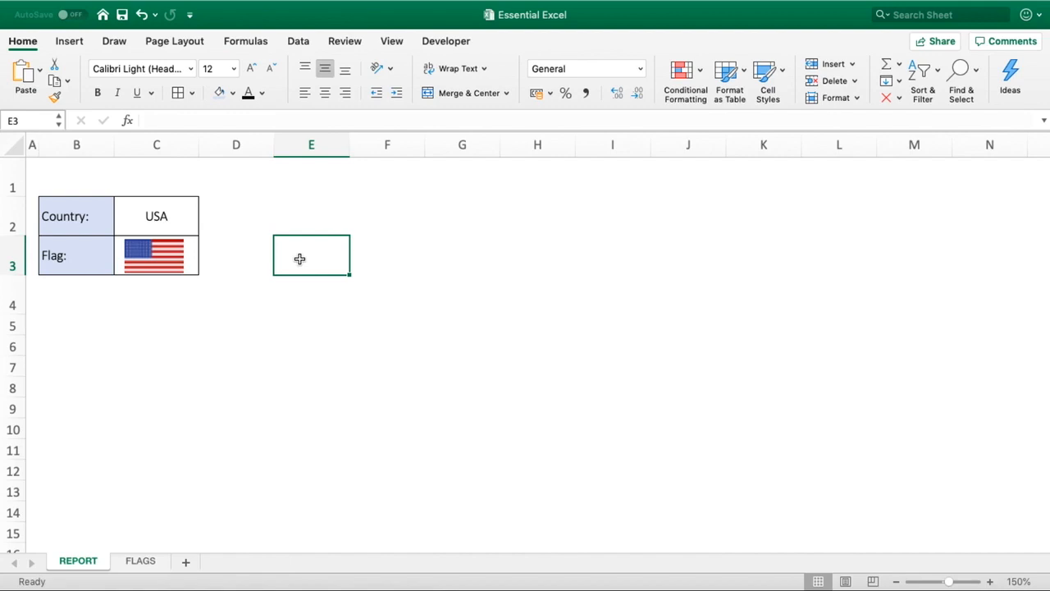
Enter United States in cell C4 of the FLAGS sheet, beside the USA entry, as an example of a name with a space.
left_click(139, 563)
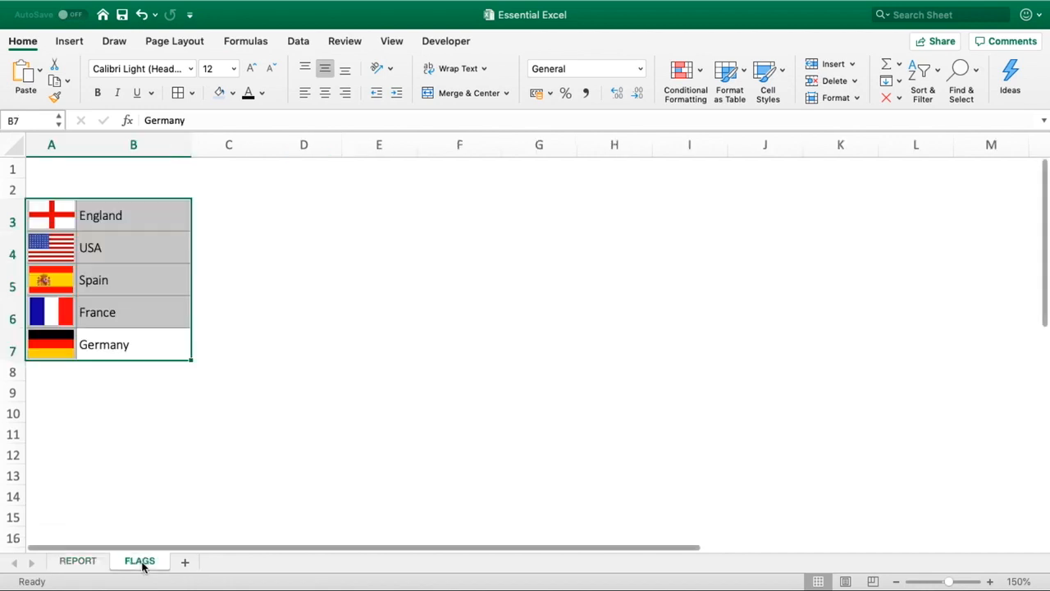
left_click(213, 302)
left_click(127, 251)
left_click(213, 251)
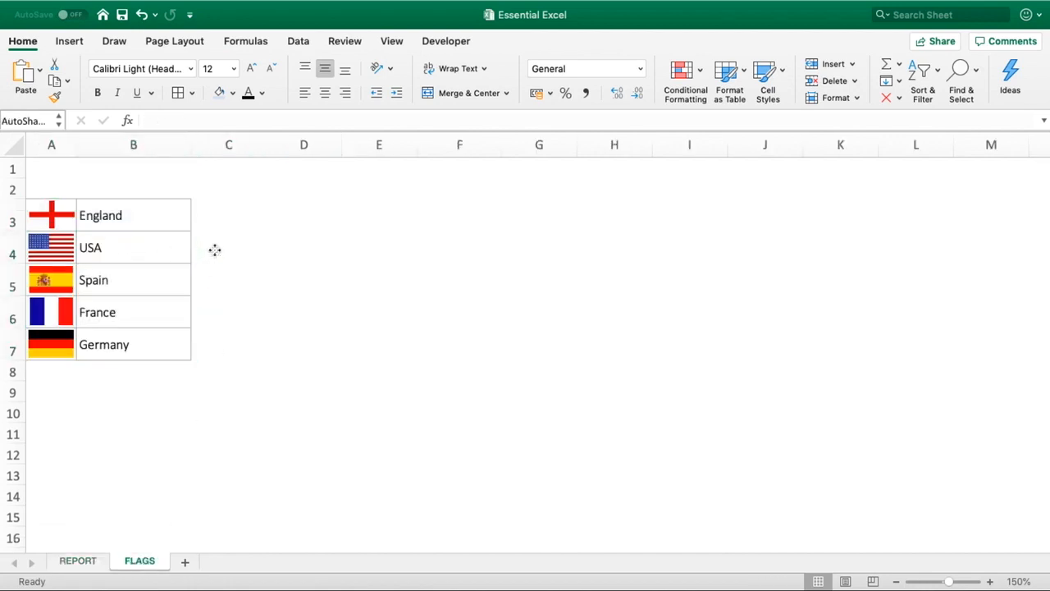
left_click(239, 250)
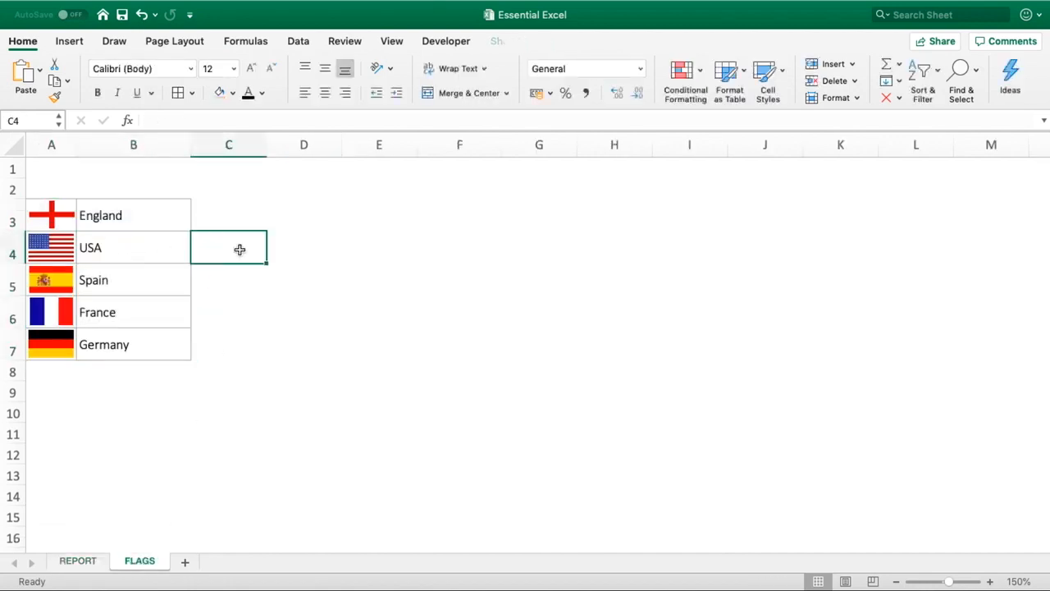
type("Uni")
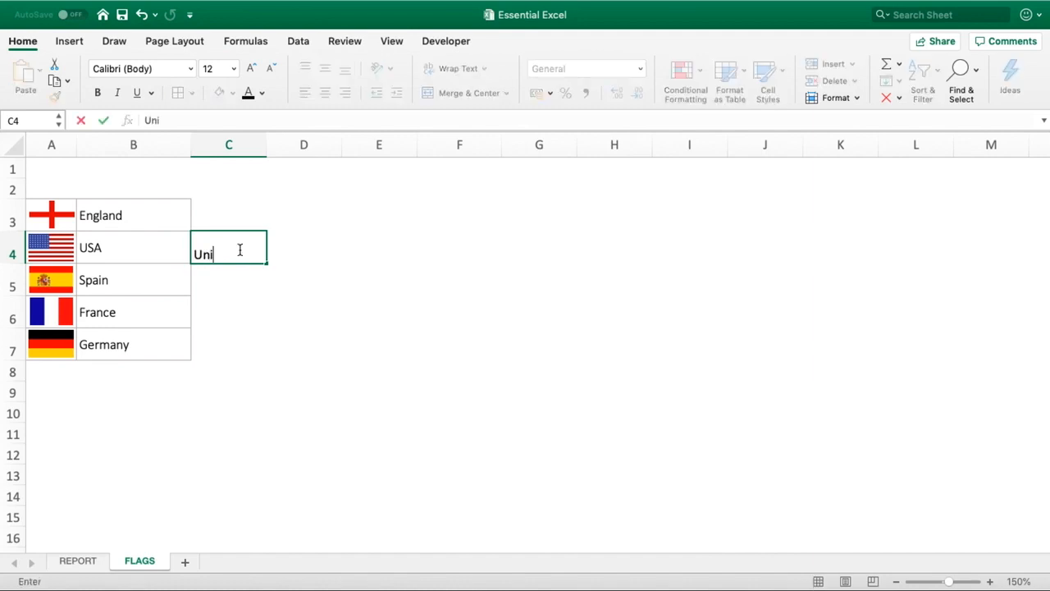
type("ted States")
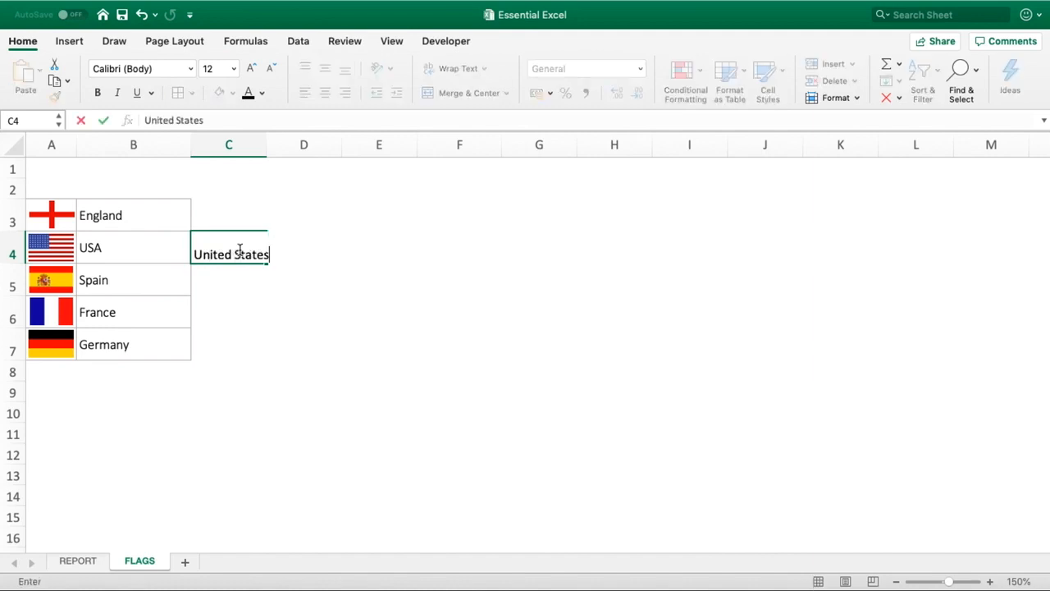
left_click(358, 313)
left_click(222, 243)
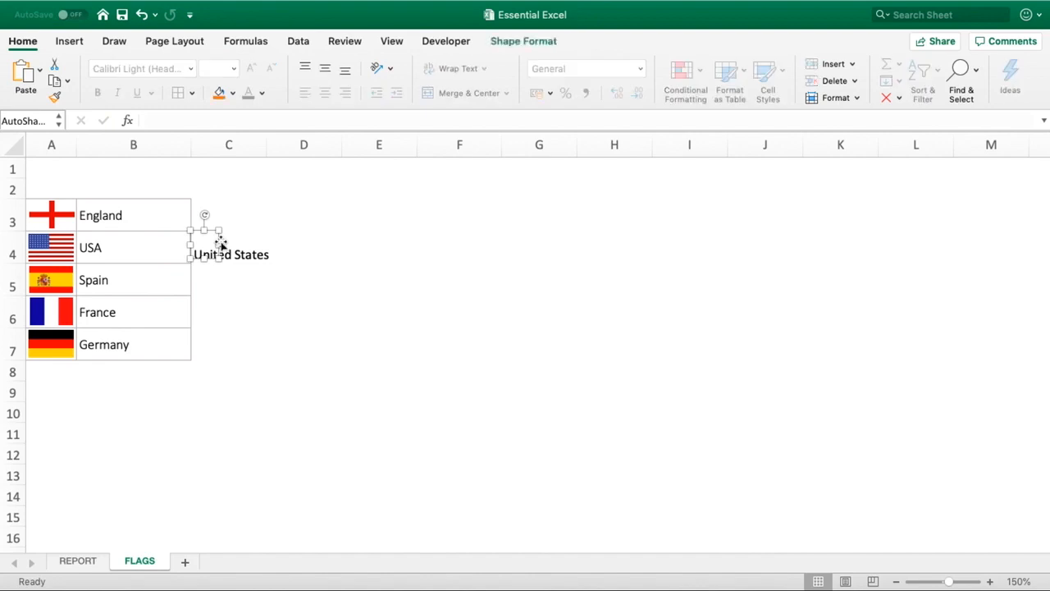
left_click(274, 244)
left_click(260, 255)
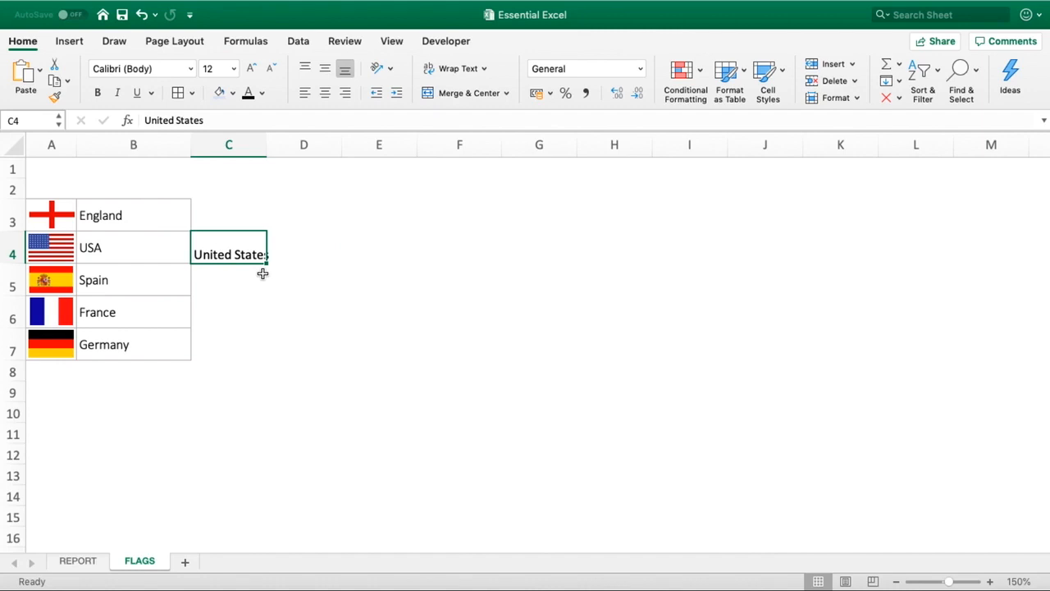
Undo the United States entry in C4 and select the USA cell B4.
left_click(157, 255)
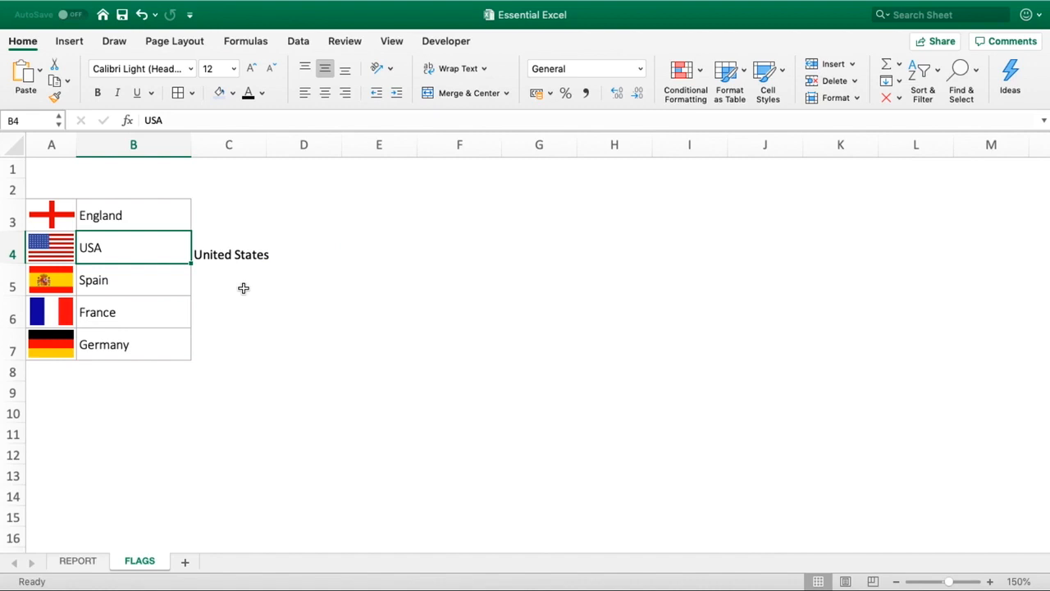
left_click(243, 248)
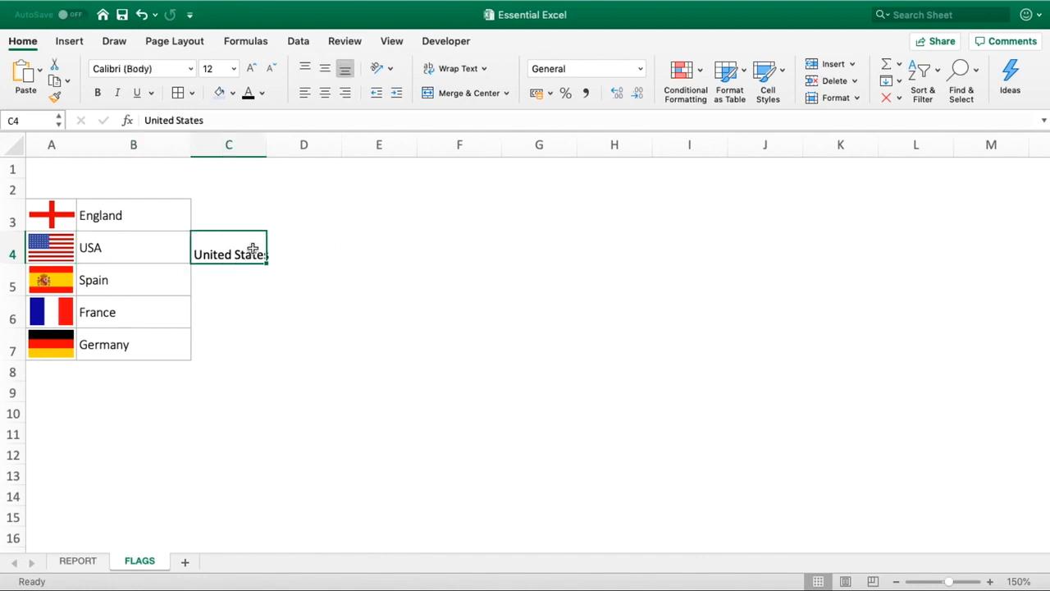
key("super+z")
left_click(256, 305)
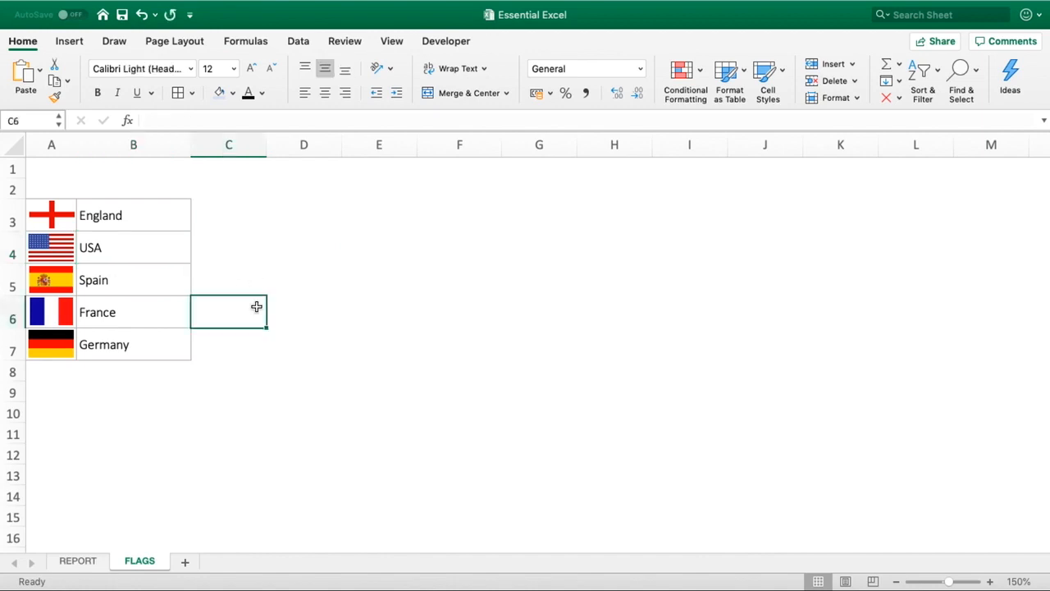
left_click(133, 255)
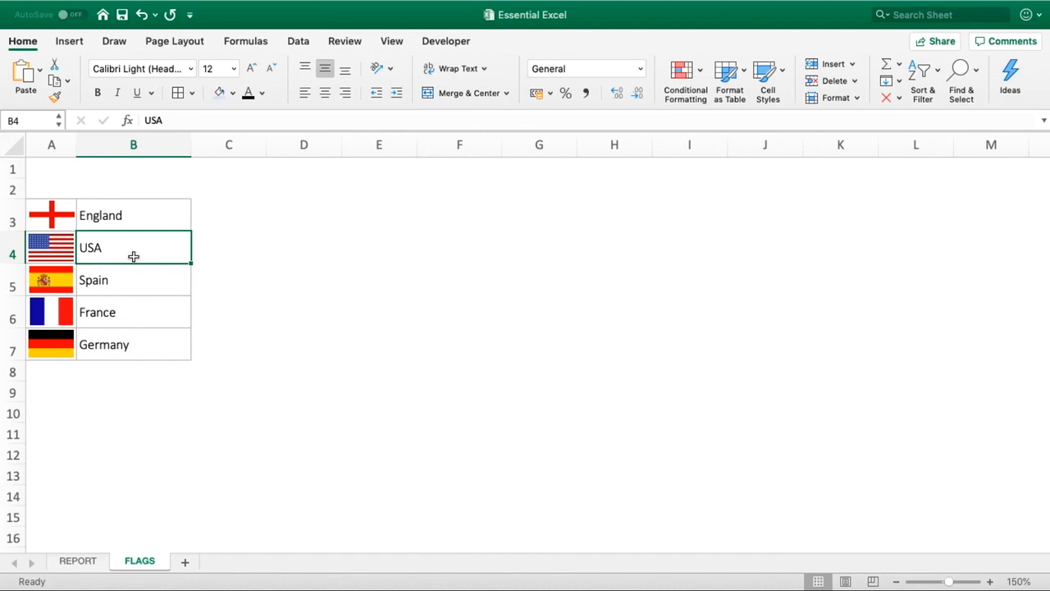
Return to the REPORT sheet and set the country in C2 to Spain.
left_click(82, 564)
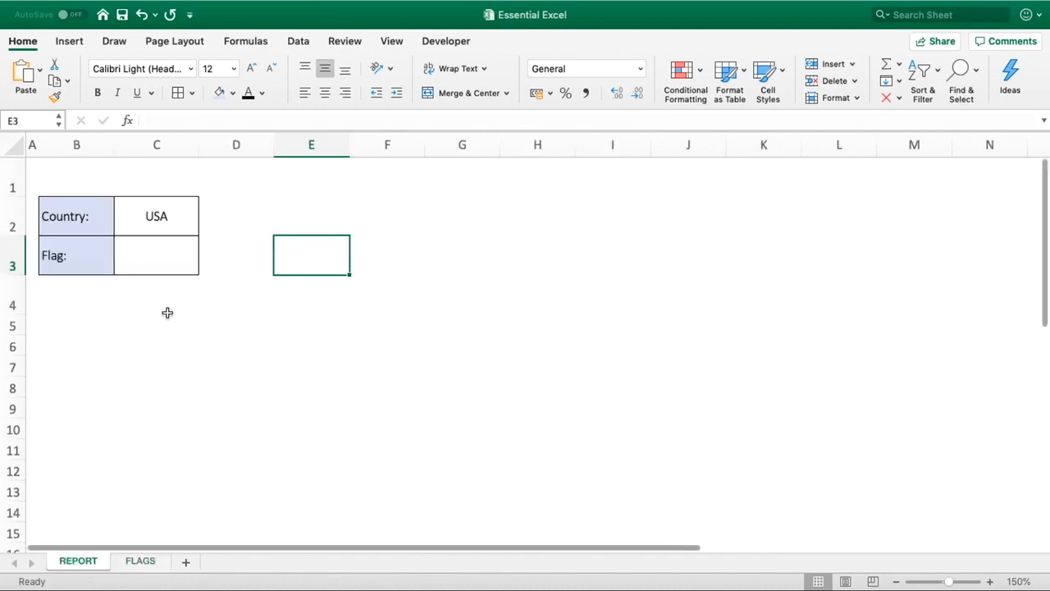
left_click(150, 263)
left_click(187, 228)
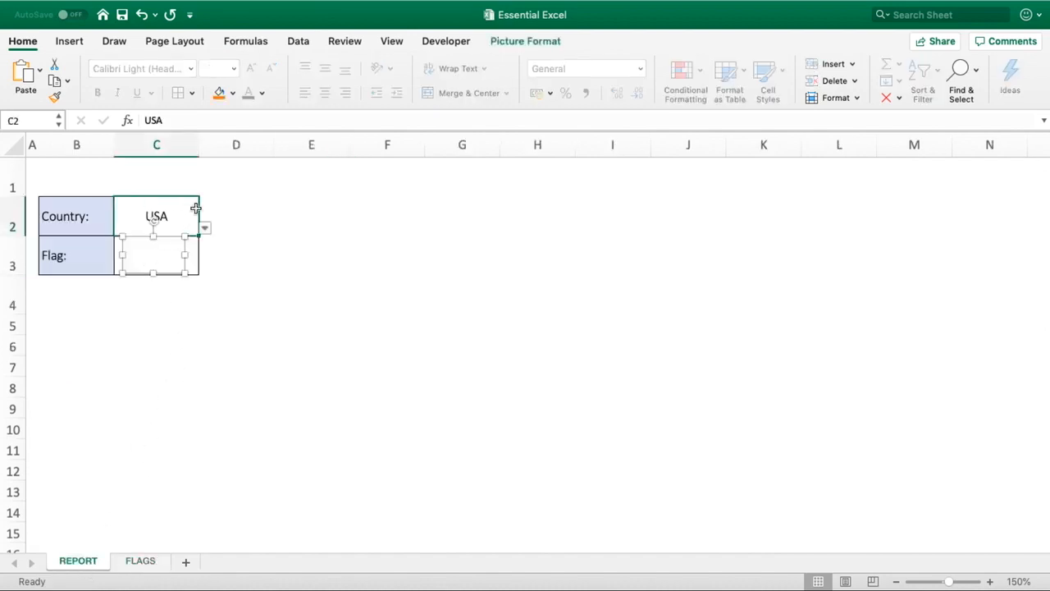
left_click(205, 227)
left_click(159, 273)
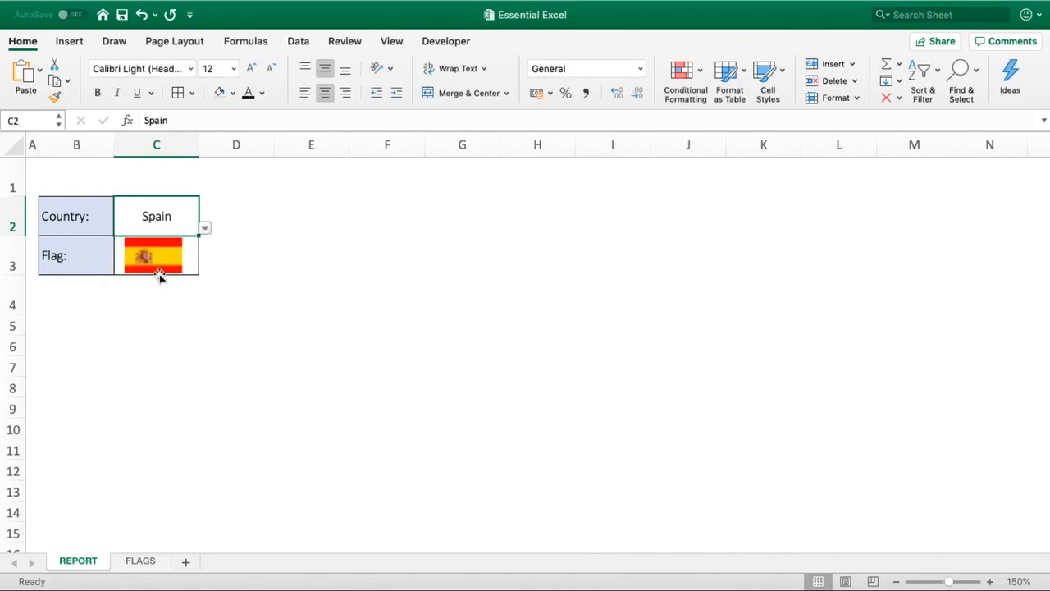
left_click(292, 287)
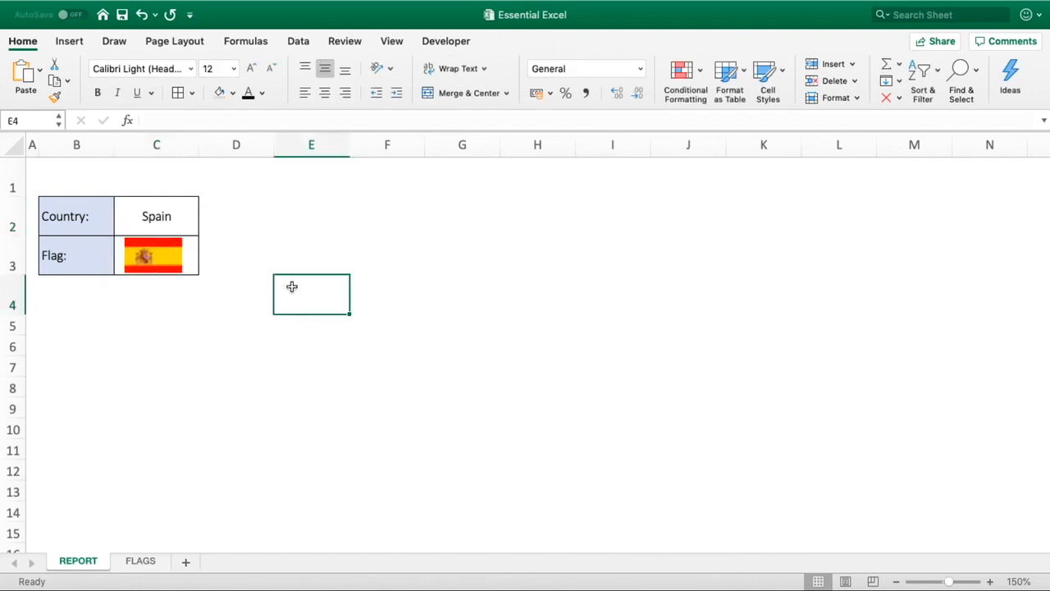